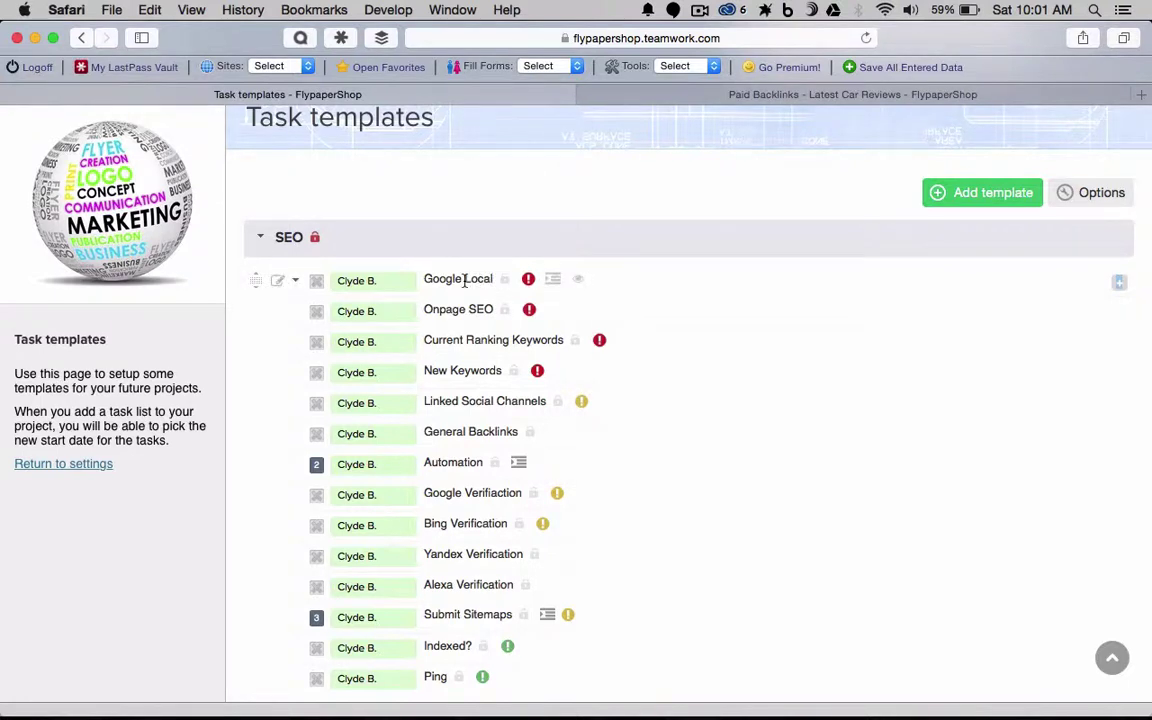
# Load flypapershop.com in place of the Paid Backlinks notebook page.
pyautogui.moveTo(464, 281)
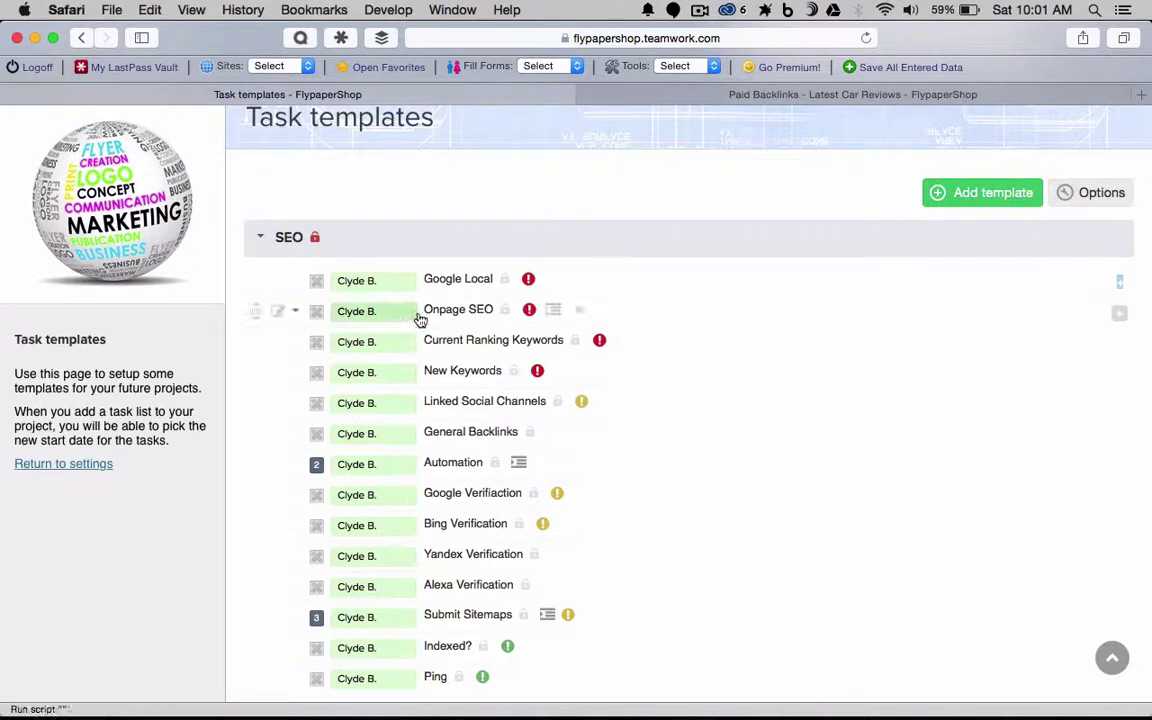
pyautogui.click(666, 95)
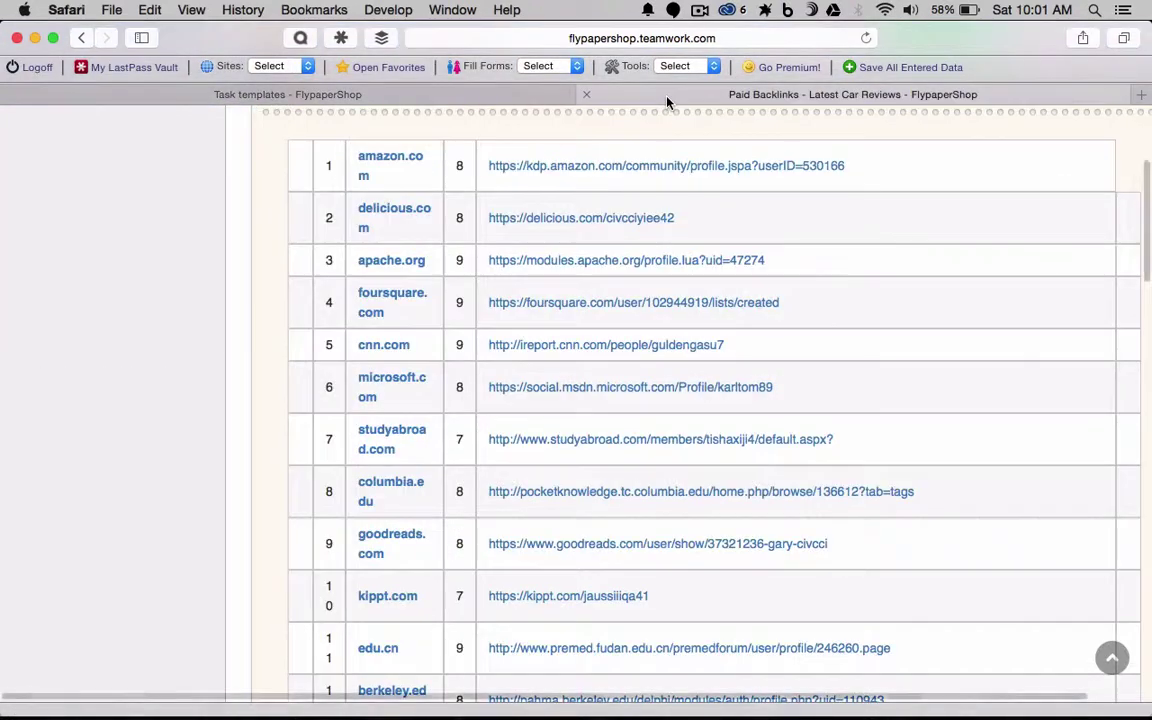
pyautogui.click(655, 38)
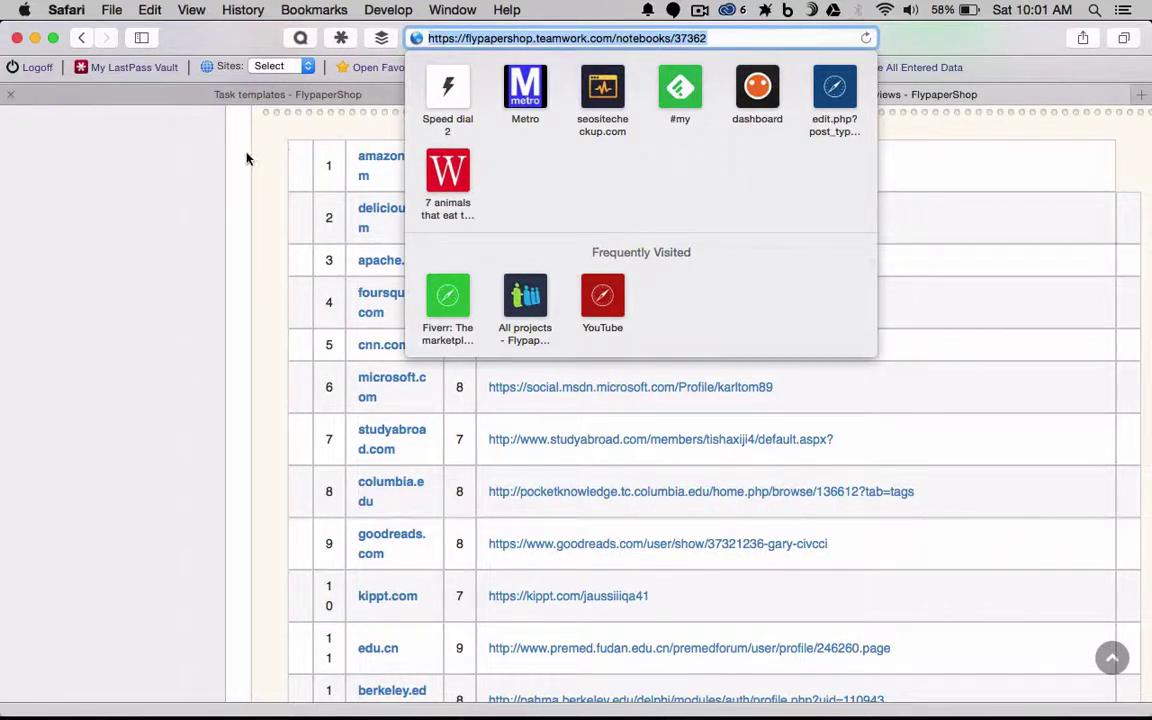
pyautogui.press('Escape')
pyautogui.write('f')
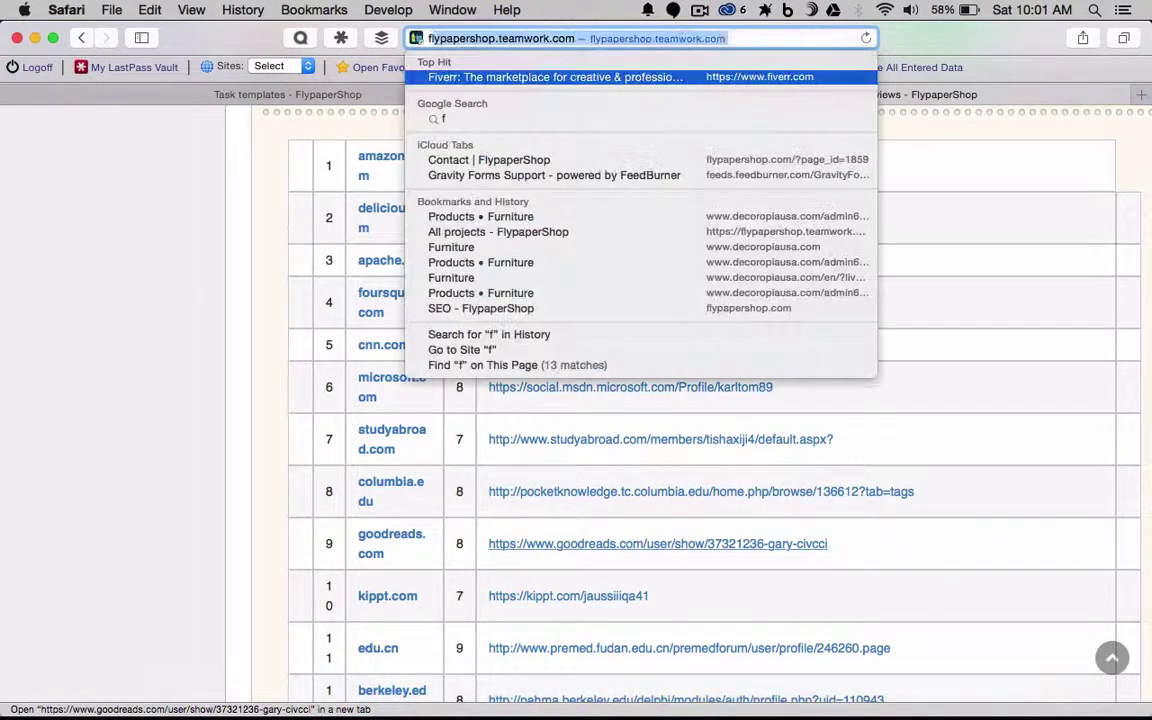
pyautogui.write('lypapershop.c')
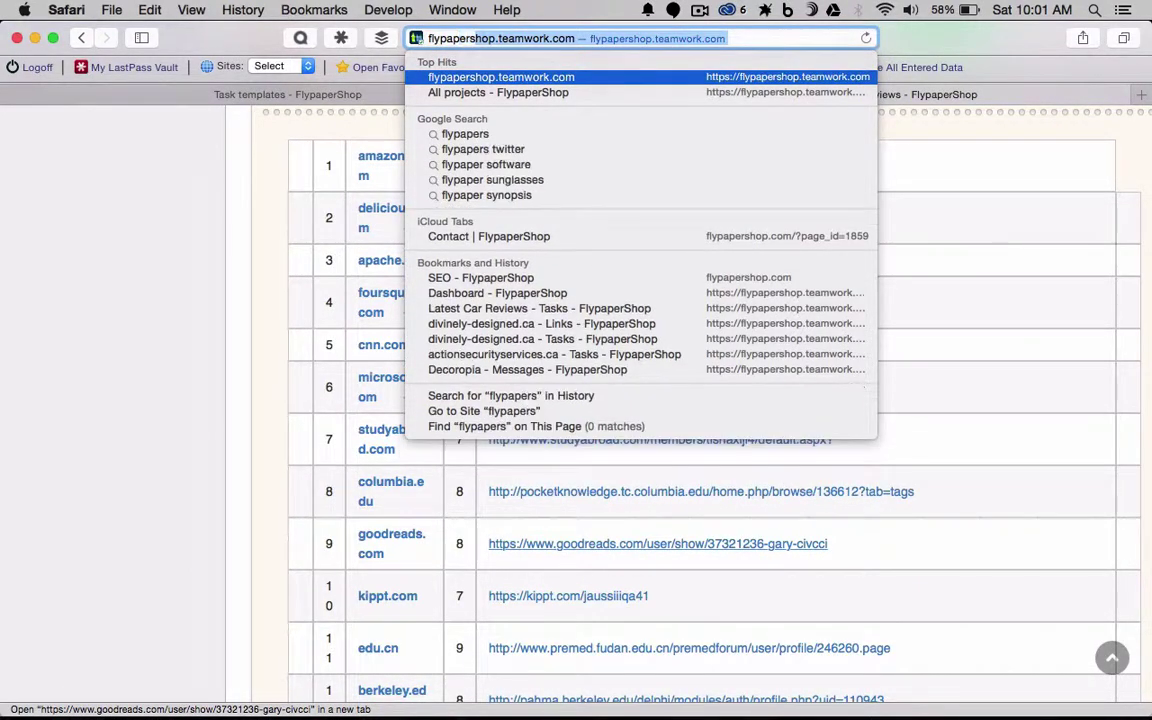
pyautogui.write('om')
pyautogui.press('Return')
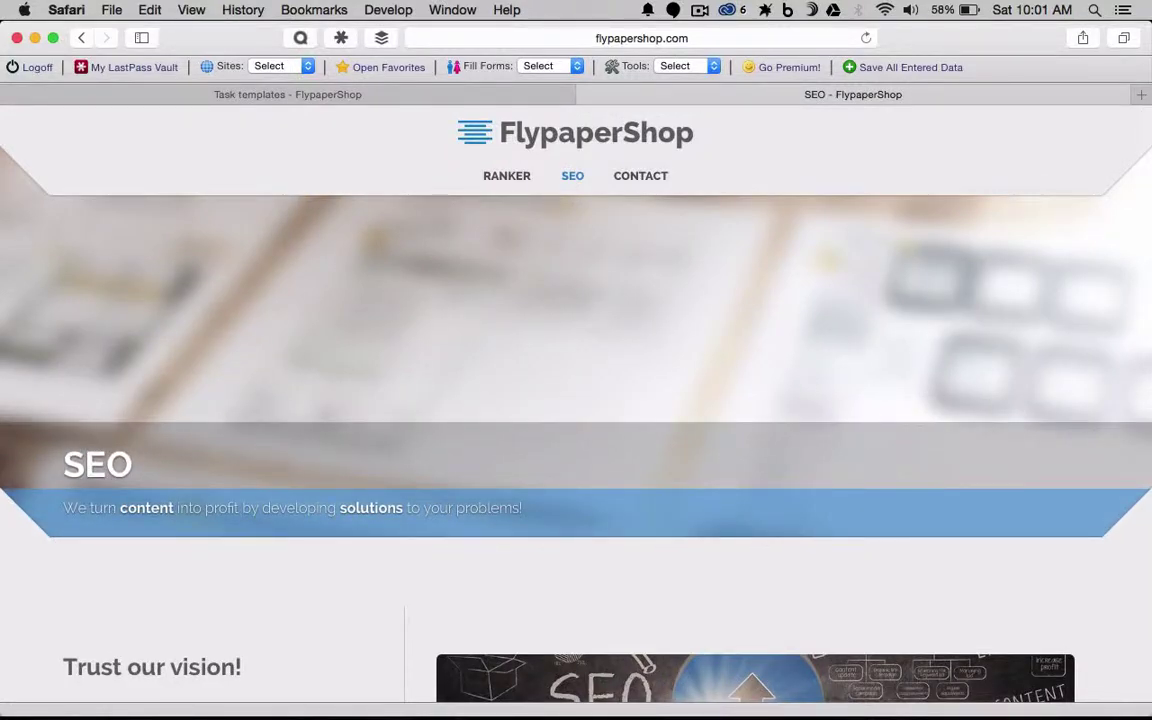
# Look over the services on the FlypaperShop SEO page and display the page's source code.
pyautogui.scroll(-10, 646, 520)
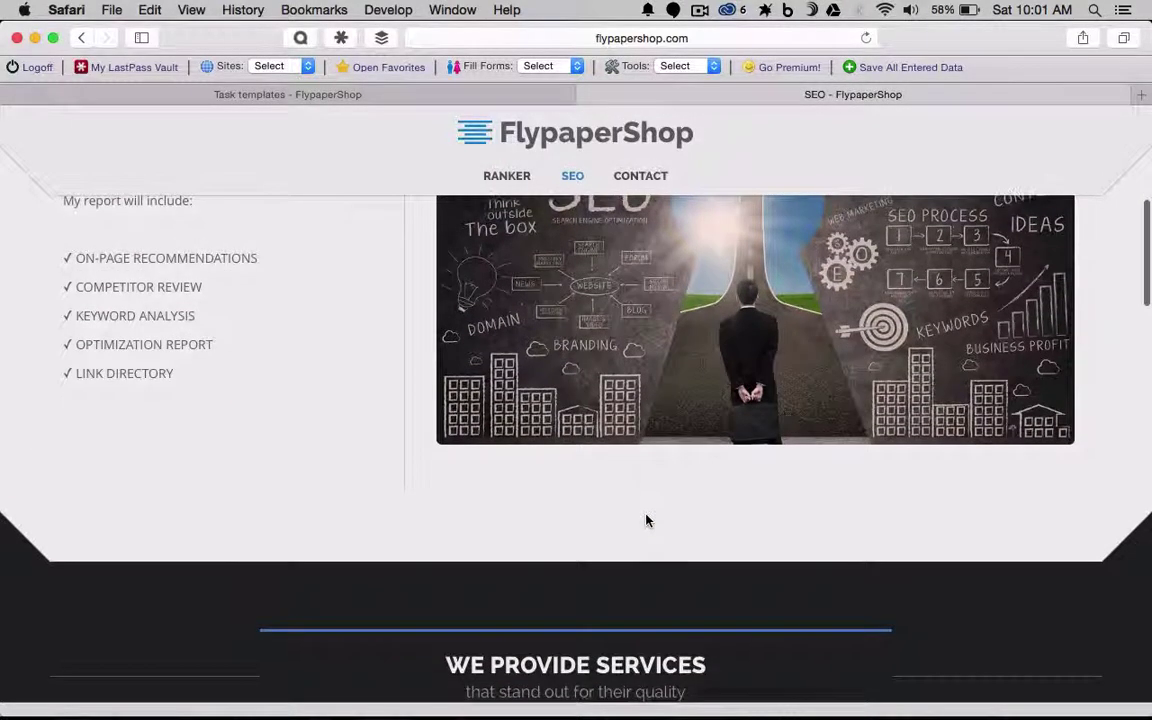
pyautogui.scroll(-9, 646, 520)
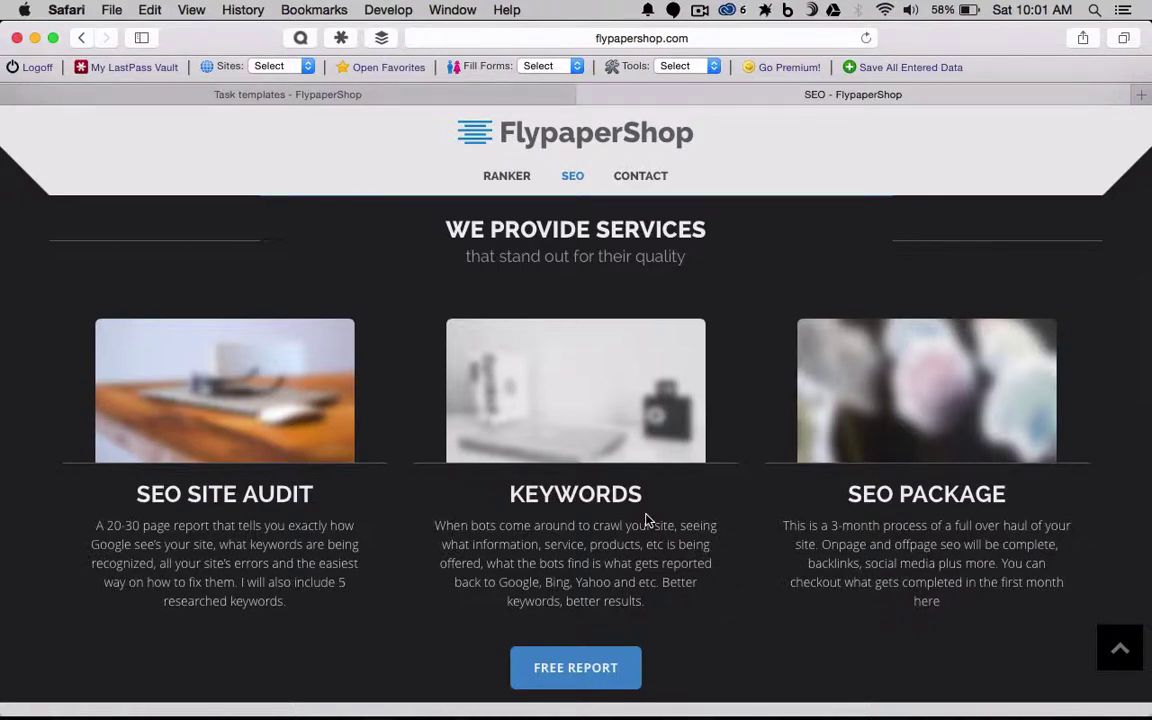
pyautogui.scroll(-5, 646, 520)
pyautogui.scroll(15, 646, 520)
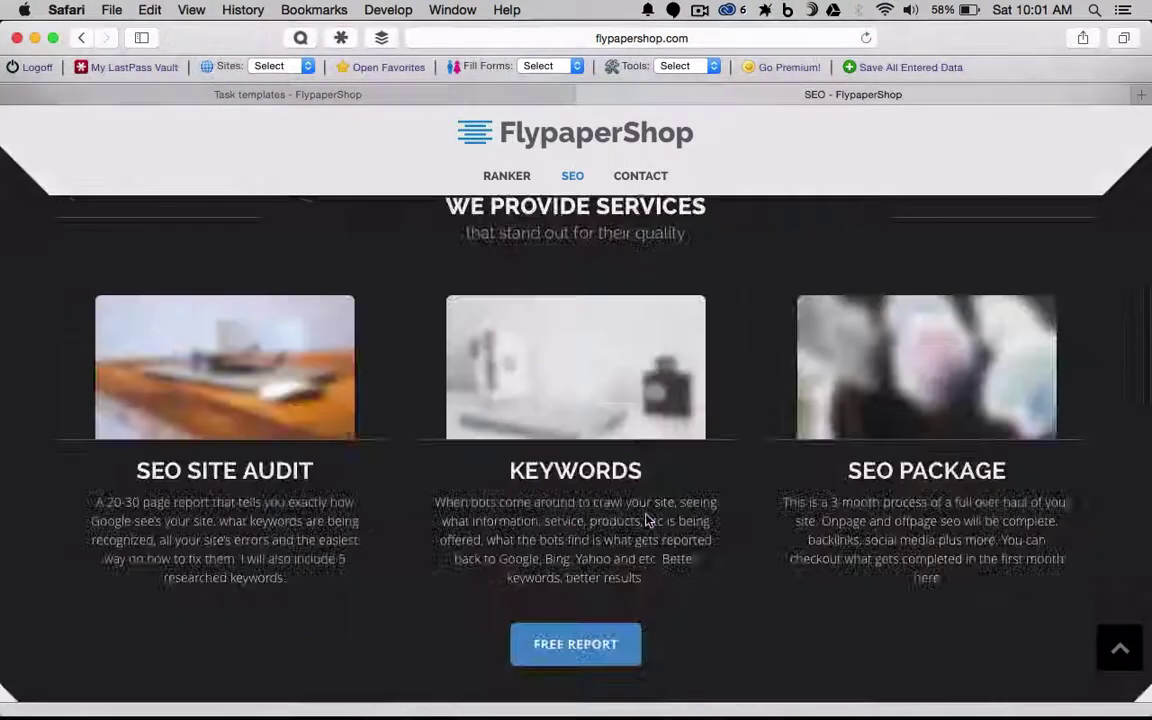
pyautogui.rightClick(445, 596)
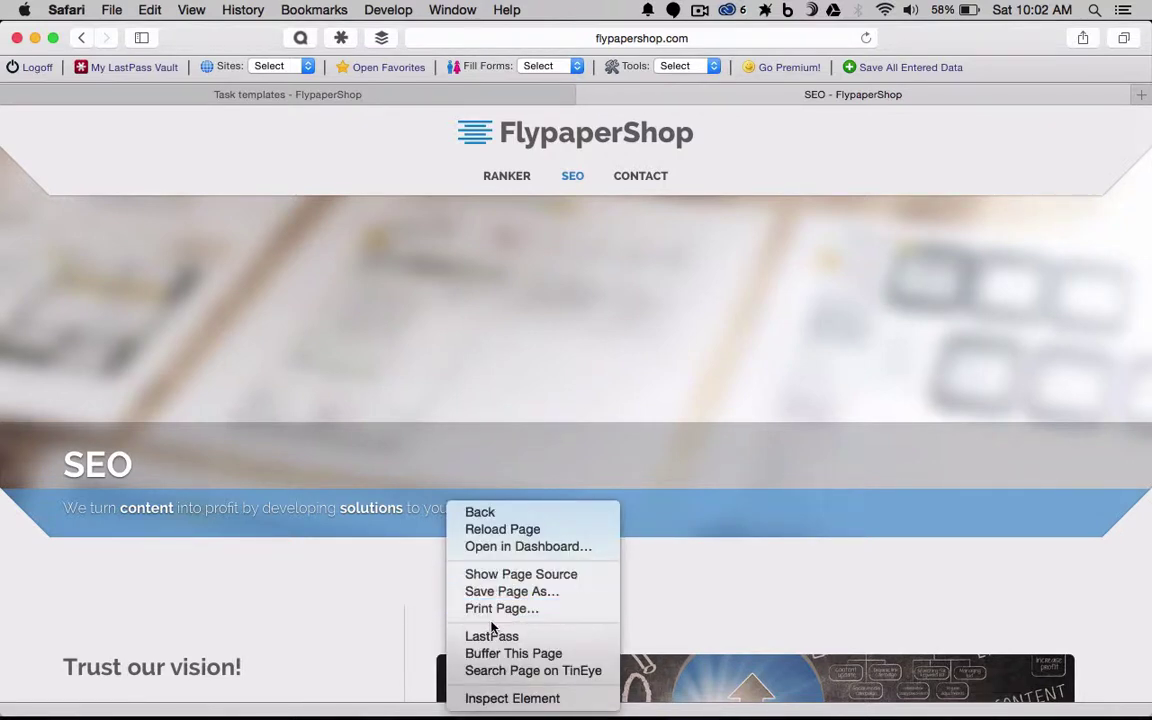
pyautogui.click(512, 575)
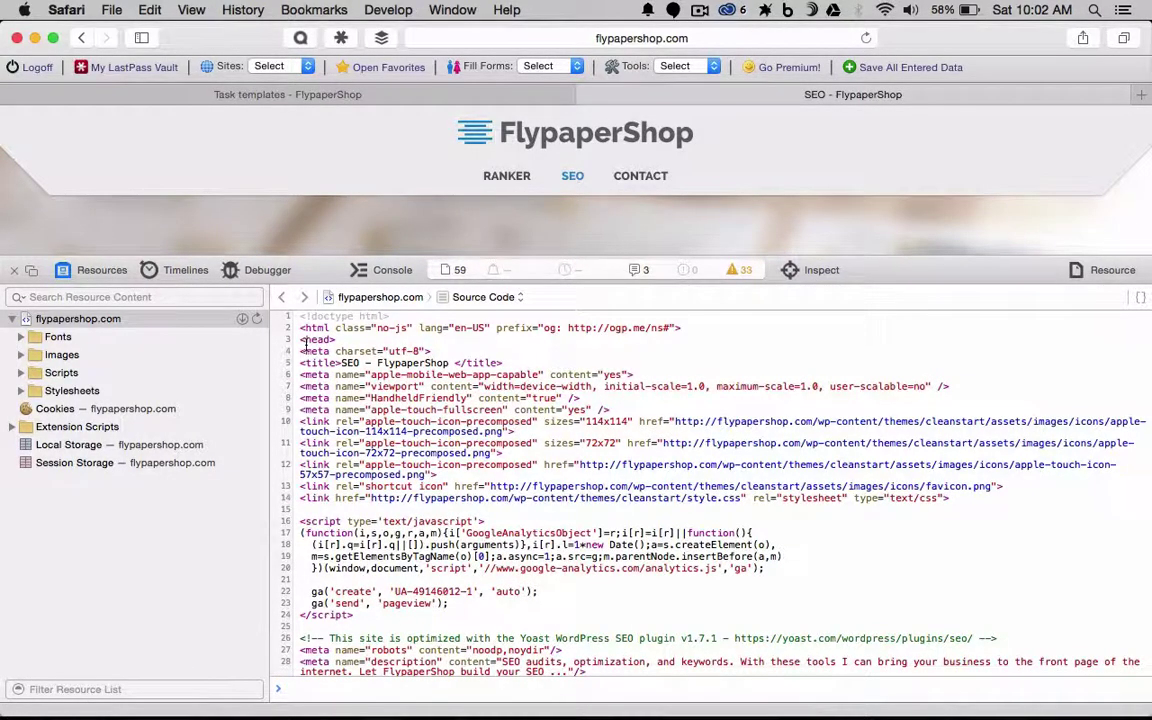
# Search the page source for "description" to inspect the meta description and verification tags.
pyautogui.press('super+f')
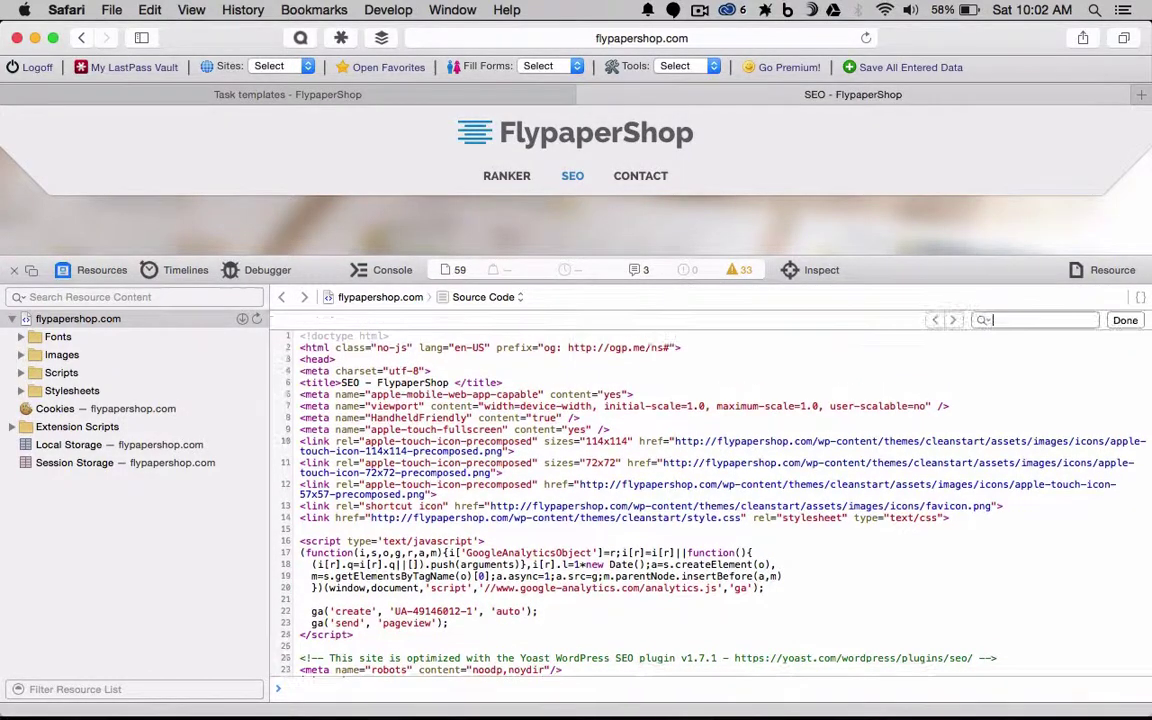
pyautogui.write('des')
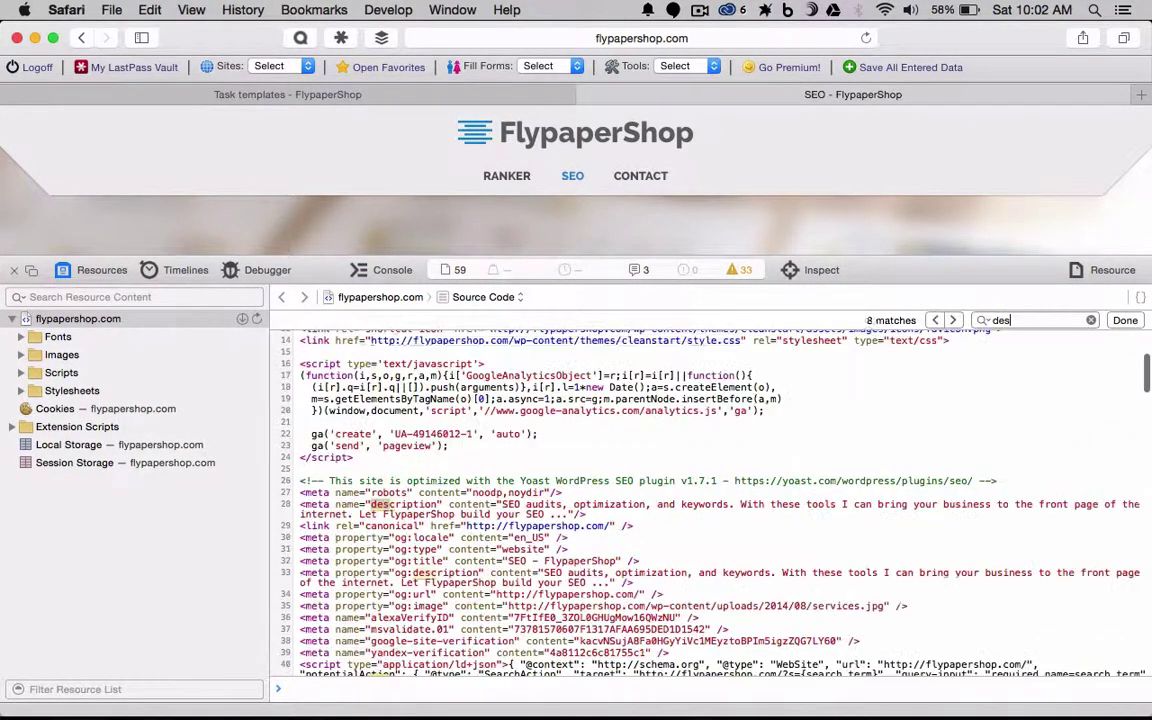
pyautogui.write('cription')
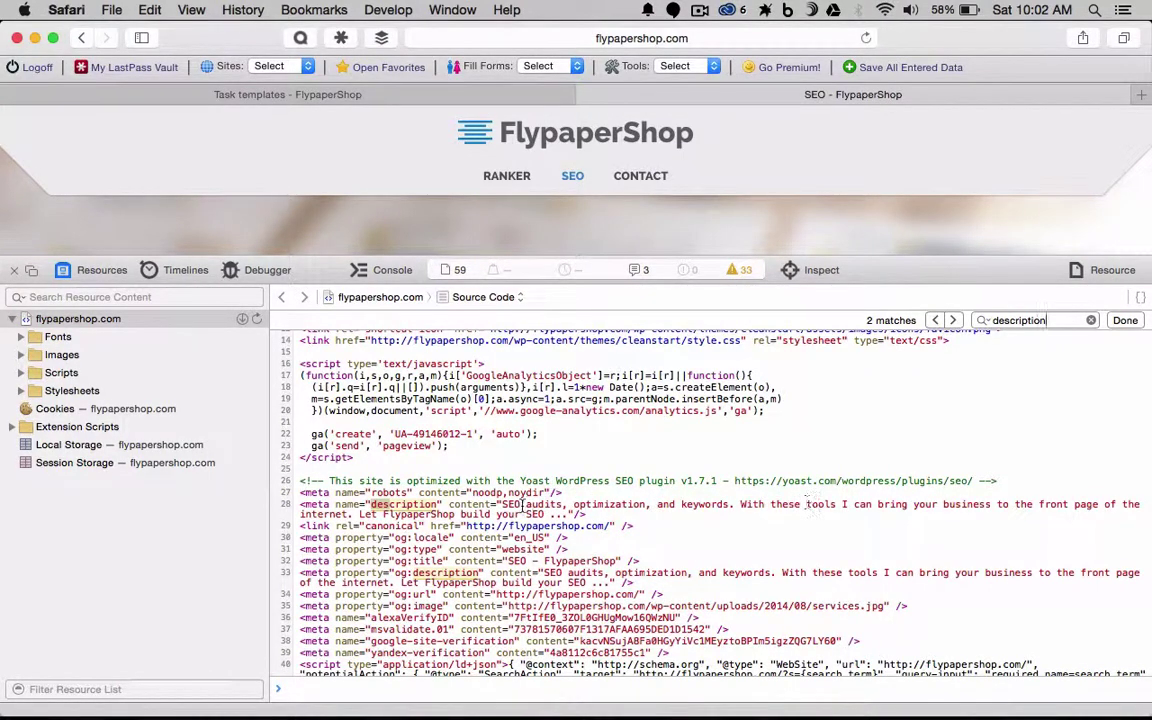
pyautogui.scroll(-5, 522, 505)
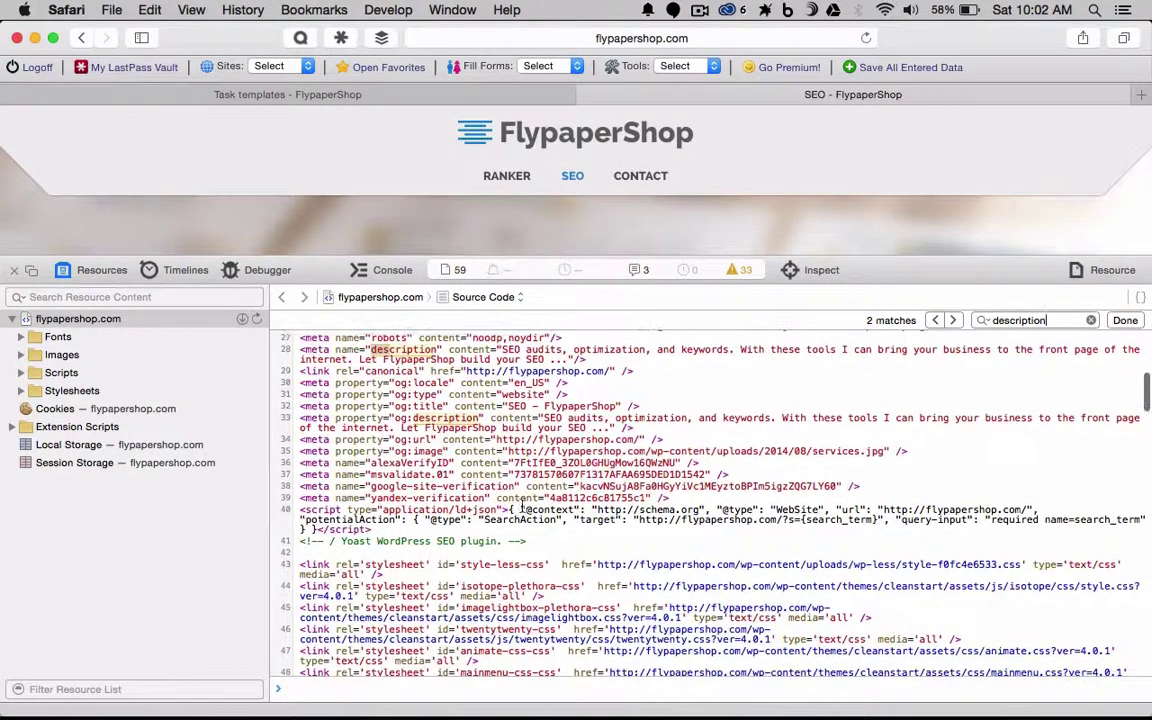
# Search the page source for "keywords" and step through the matches to the meta keywords tag.
pyautogui.press('super+f')
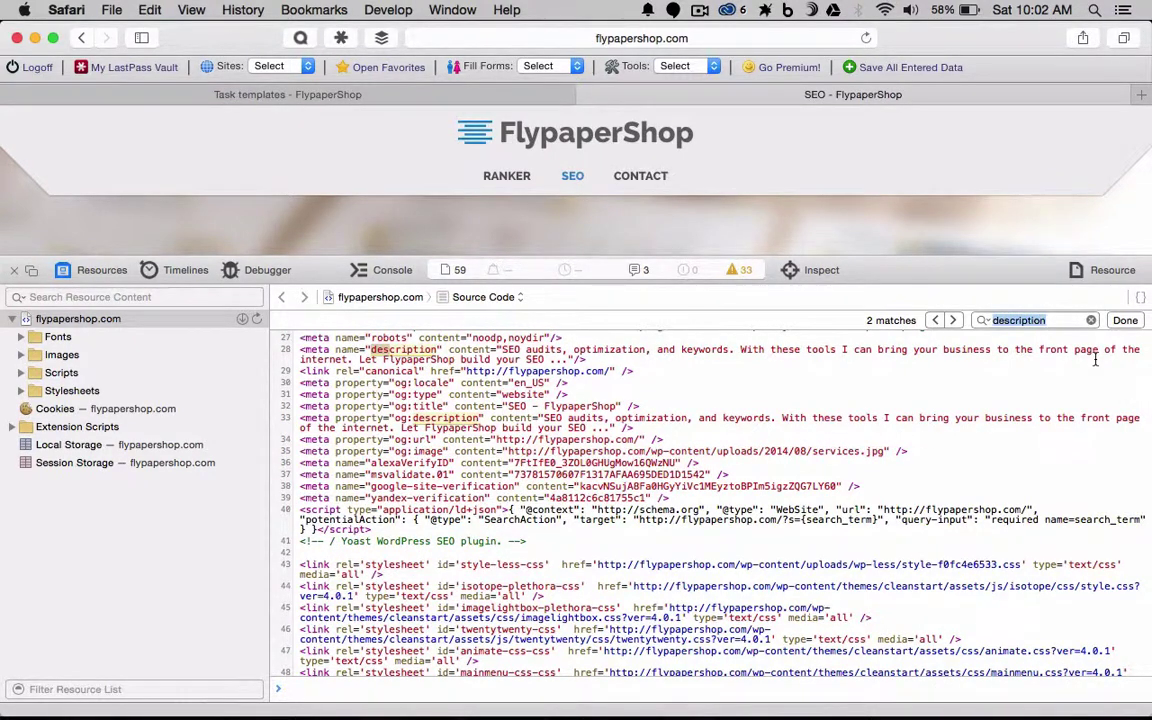
pyautogui.write('keywords')
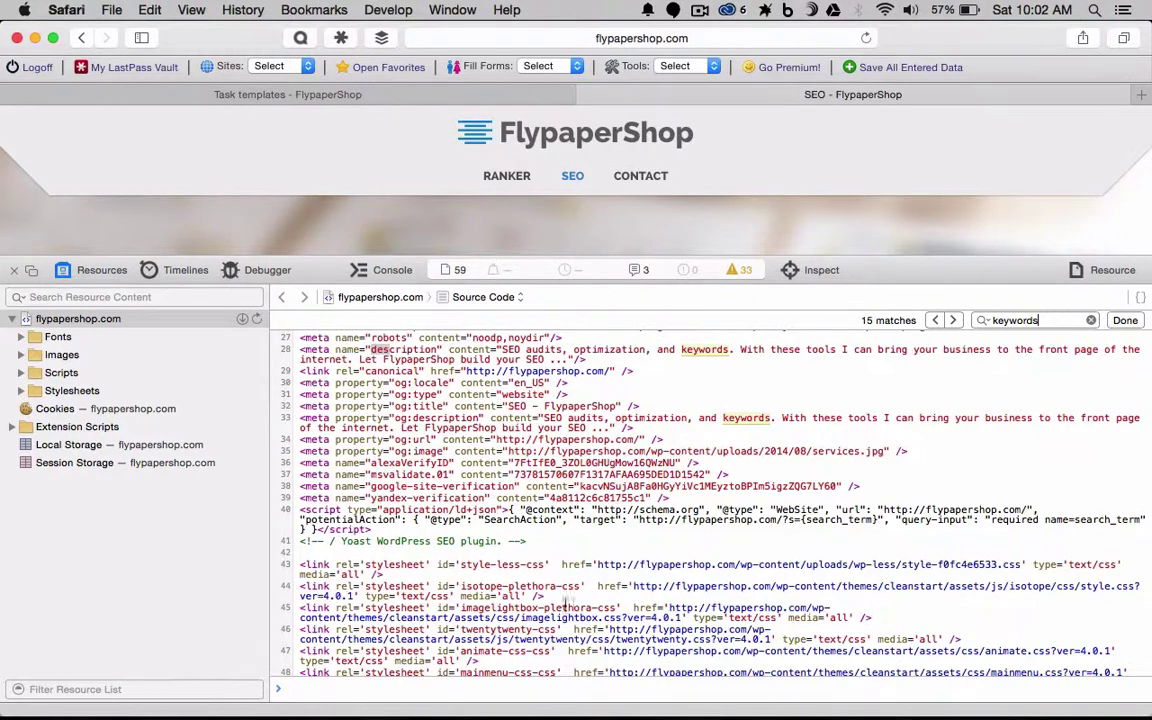
pyautogui.scroll(-4, 566, 607)
pyautogui.scroll(4, 575, 620)
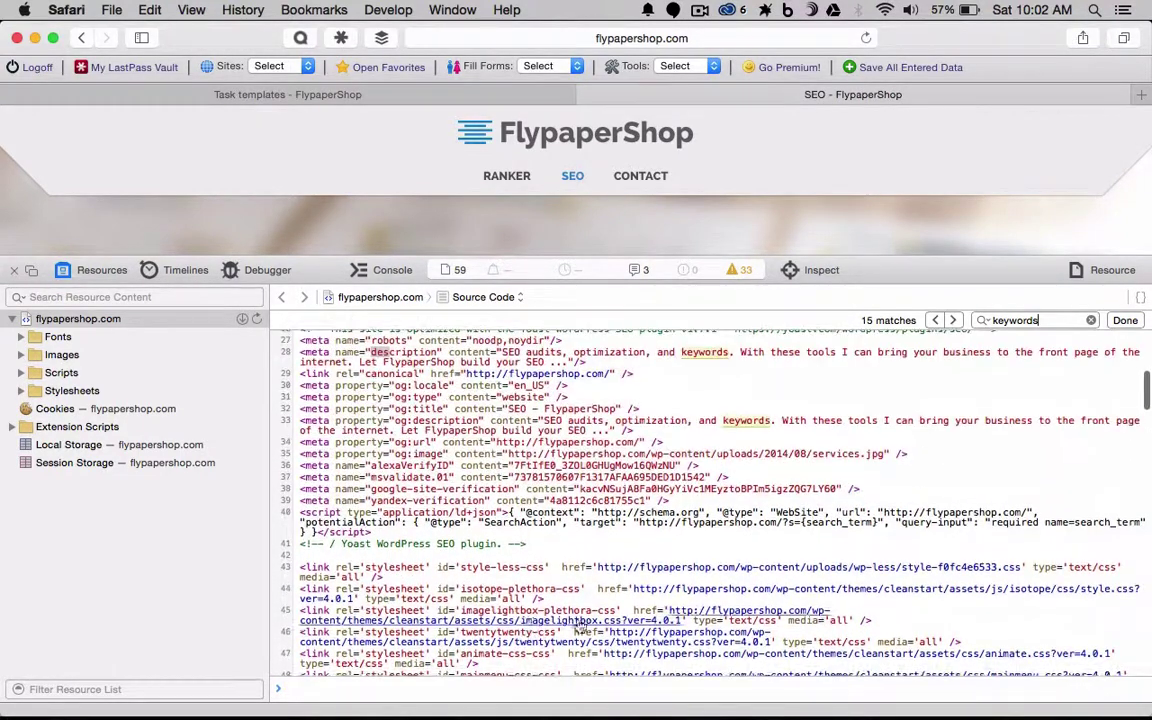
pyautogui.click(955, 320)
pyautogui.click(955, 320)
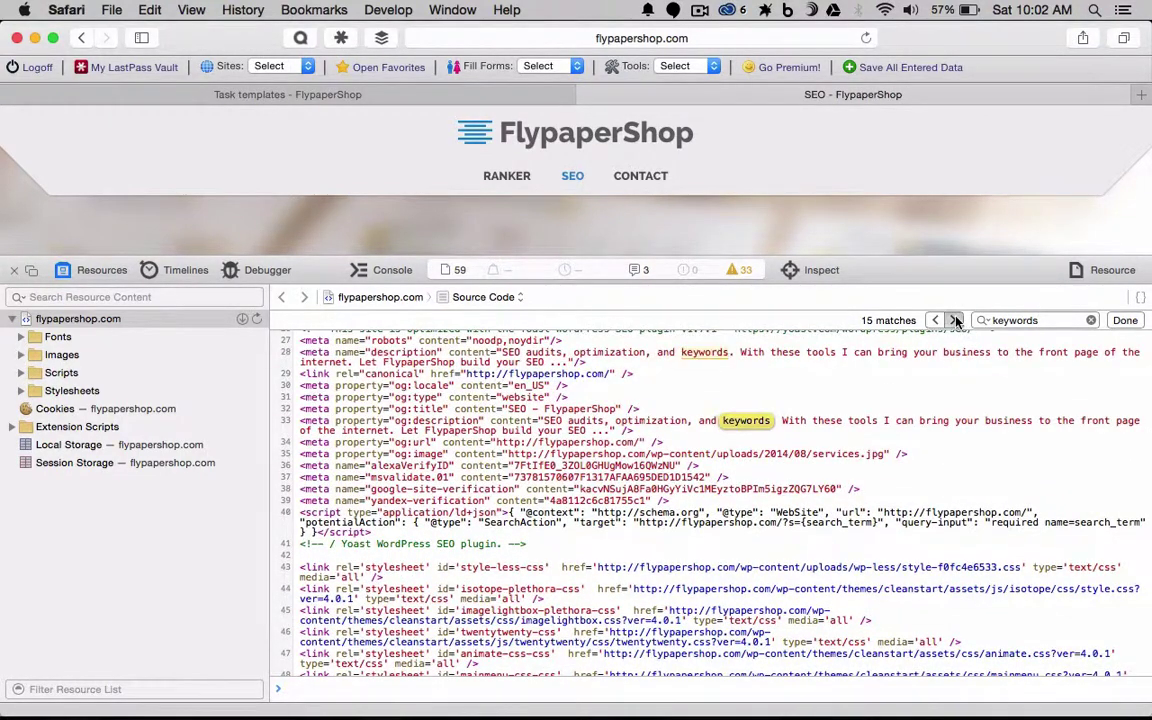
pyautogui.click(955, 320)
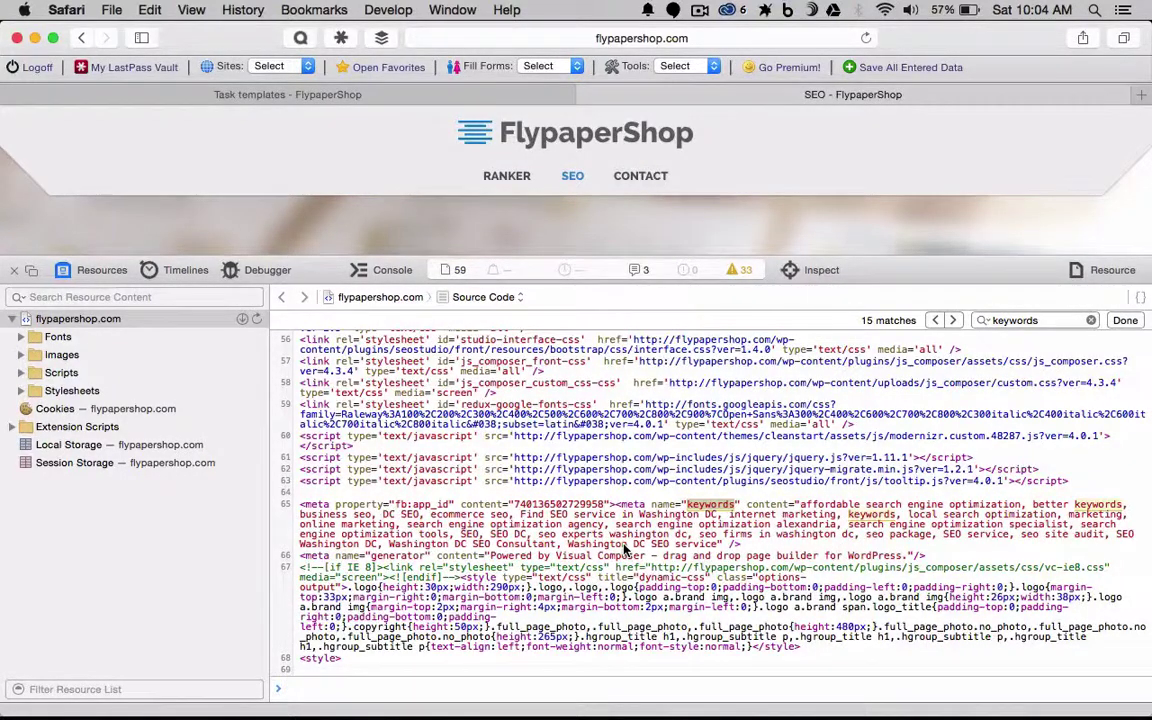
# Close the FlypaperShop site tab and open the Latest Car Reviews project from All projects in a new tab.
pyautogui.click(587, 97)
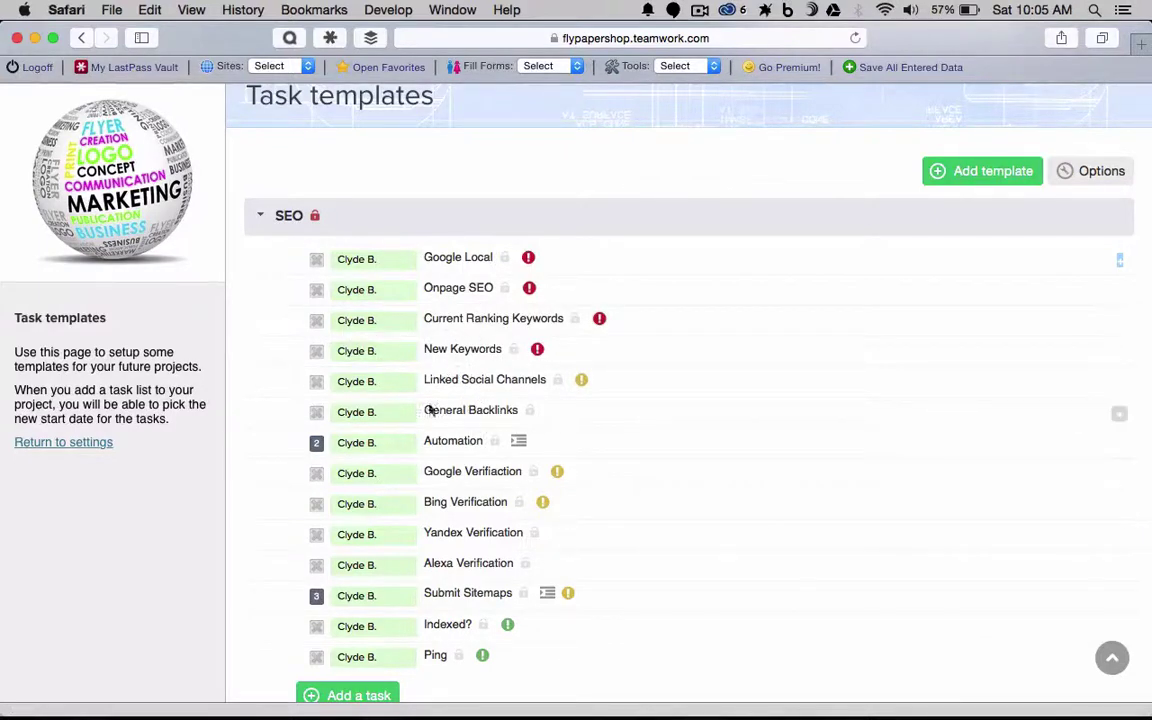
pyautogui.moveTo(558, 391)
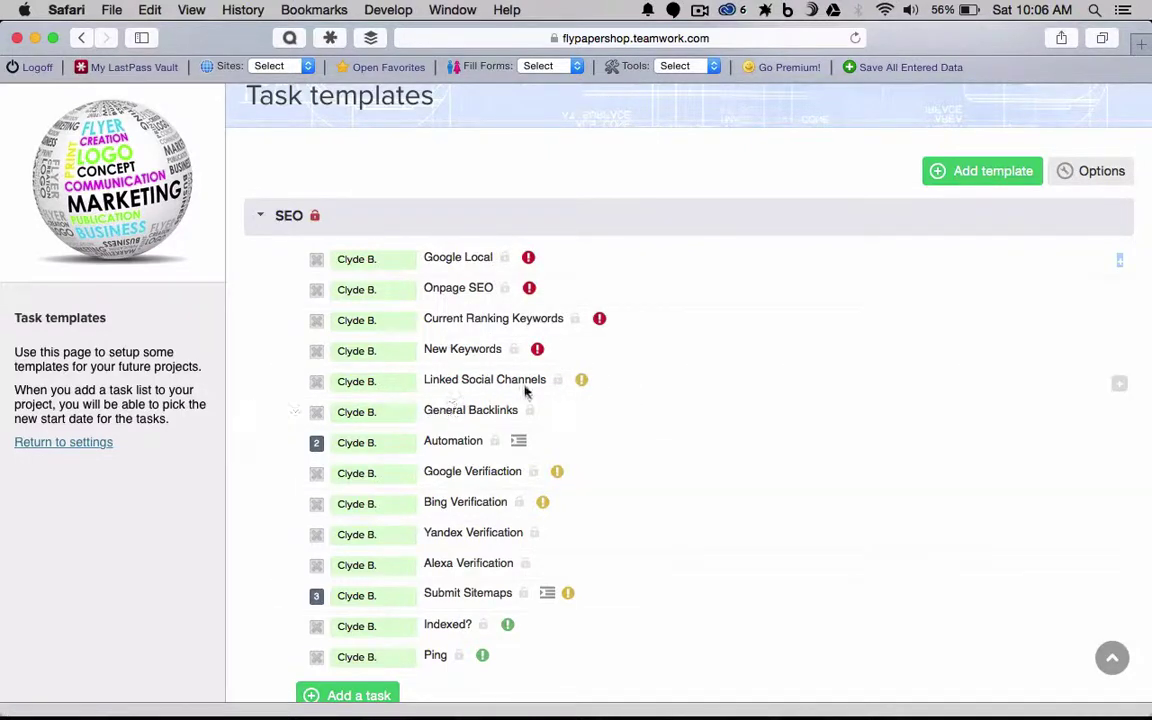
pyautogui.click(455, 380)
pyautogui.press('super+t')
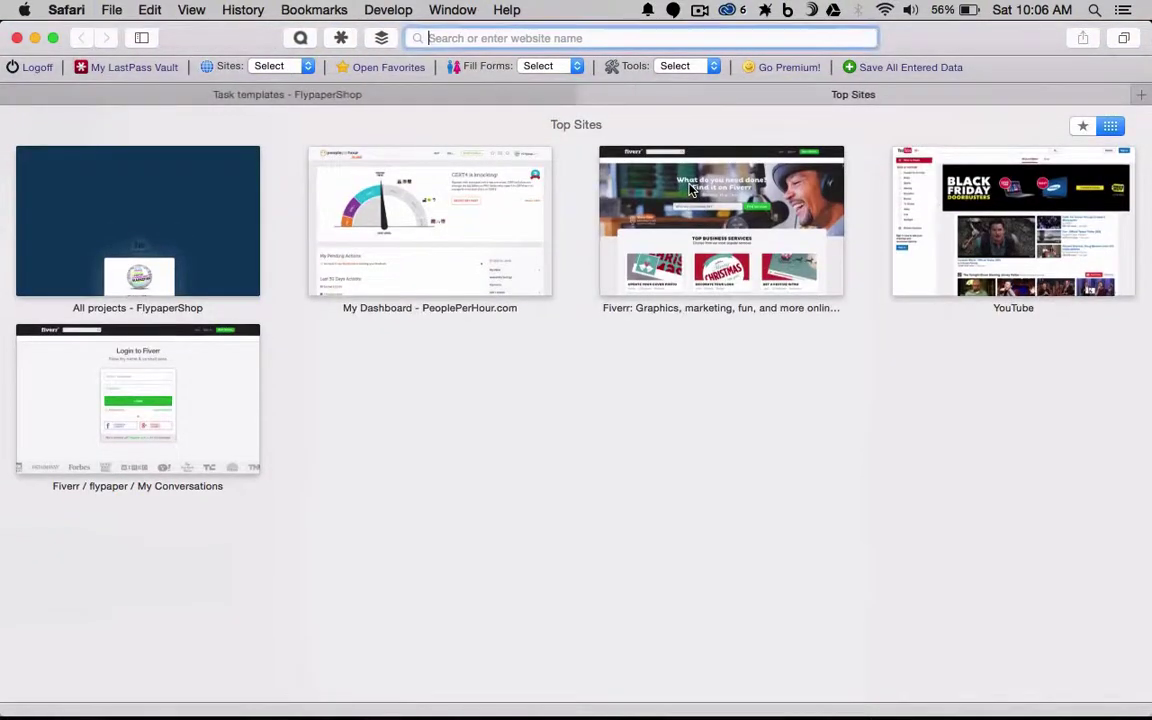
pyautogui.click(194, 241)
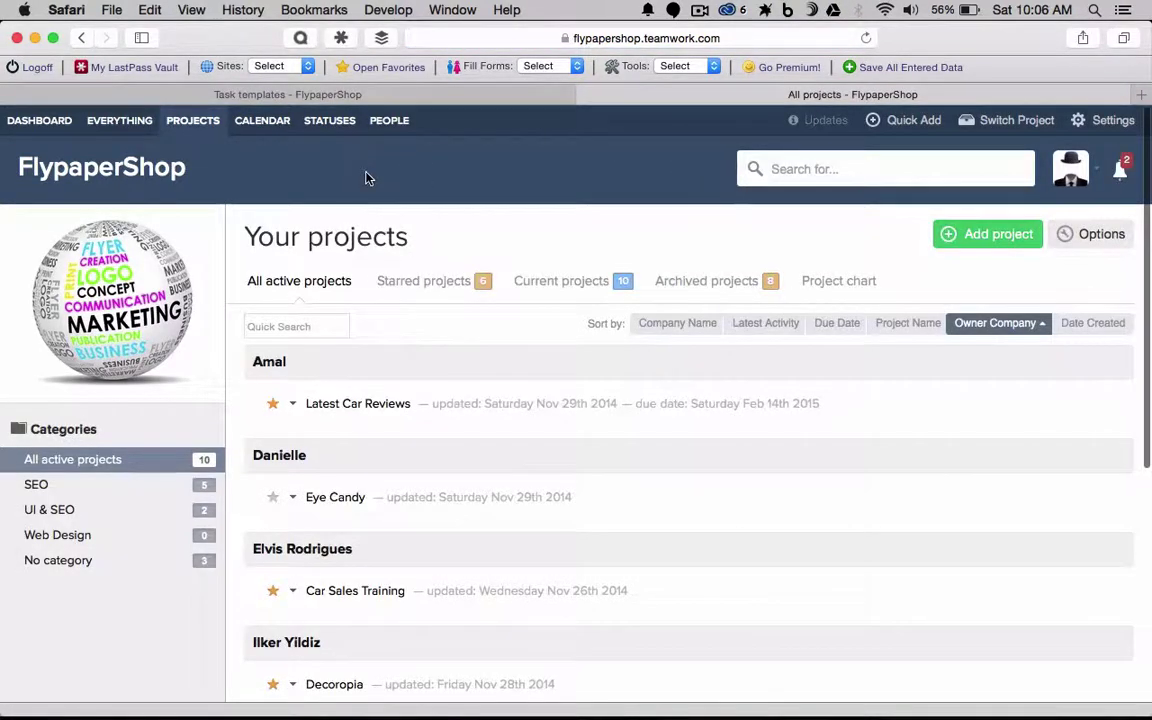
pyautogui.click(338, 404)
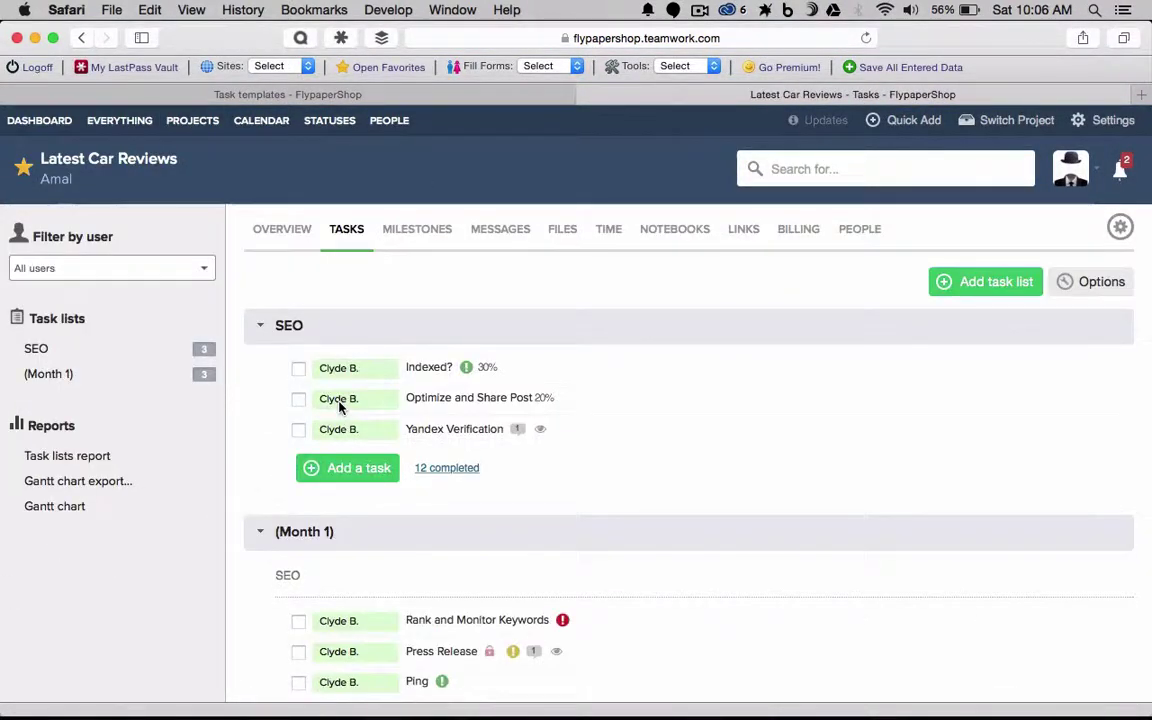
# Check the Latest Car Reviews project's notebooks and look through its saved links.
pyautogui.click(640, 230)
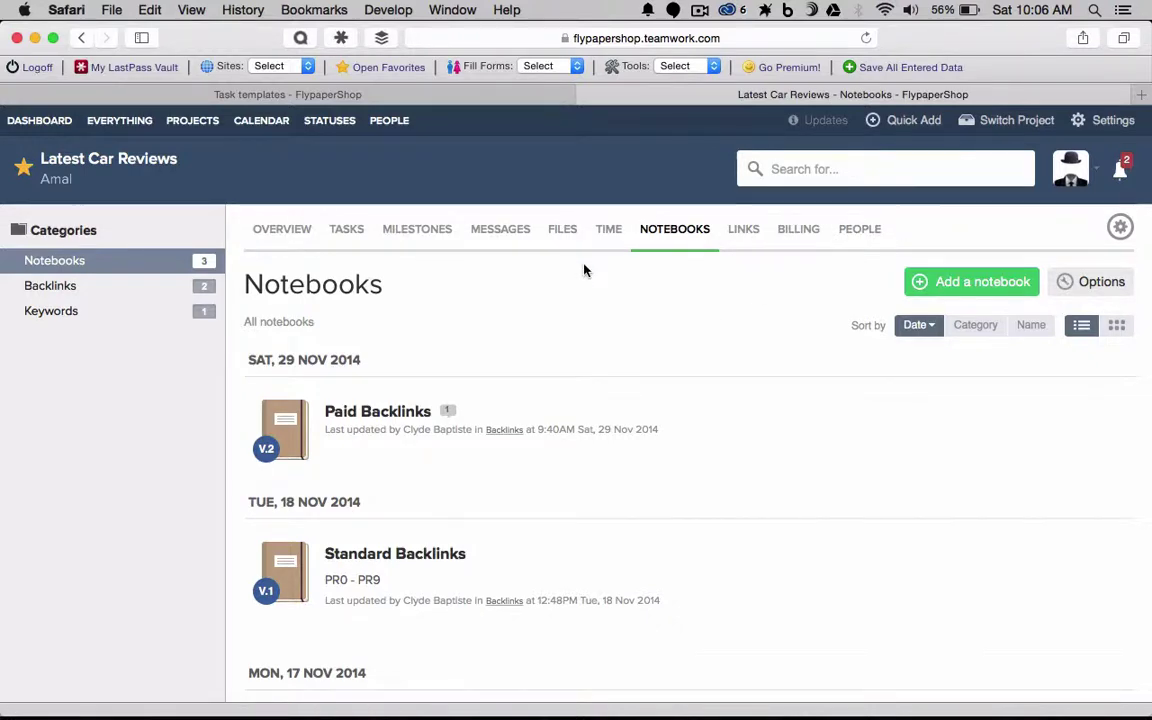
pyautogui.click(743, 233)
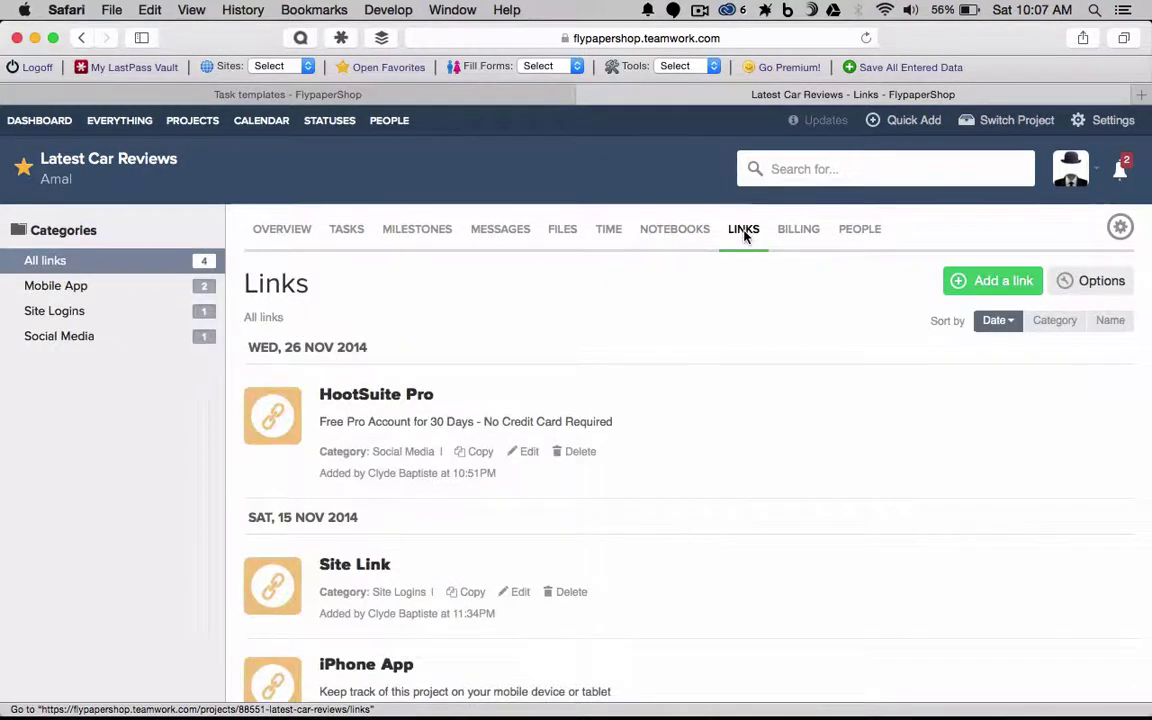
pyautogui.scroll(-3, 738, 345)
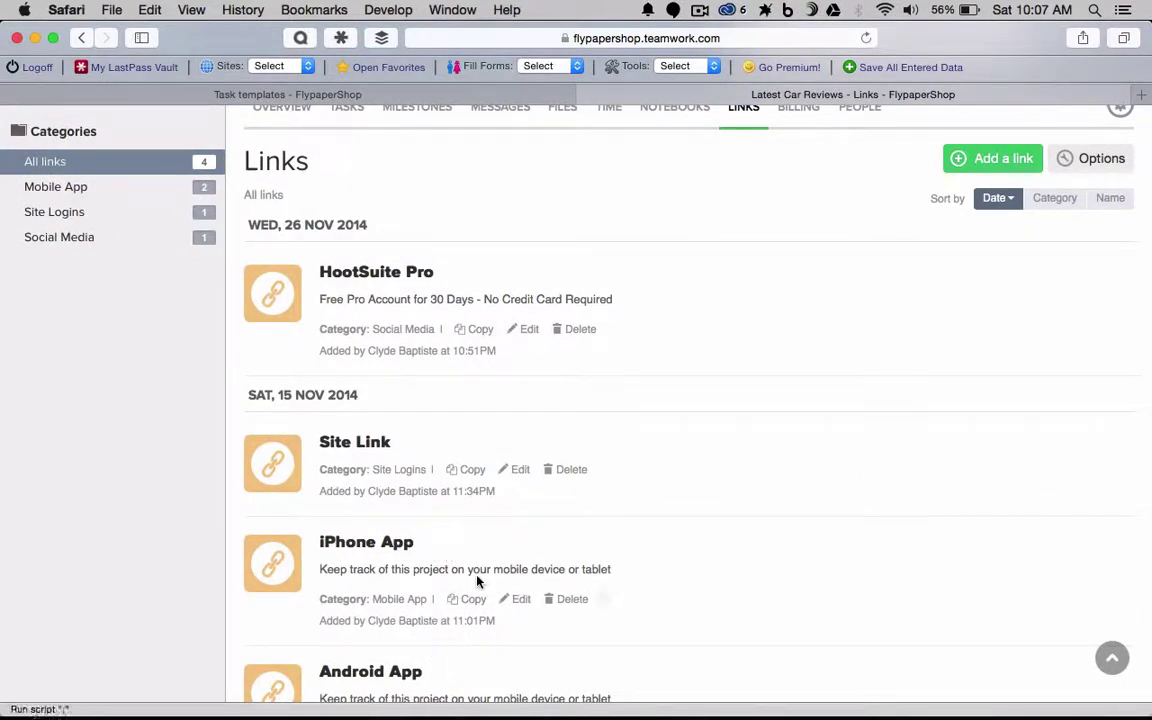
pyautogui.scroll(3, 477, 580)
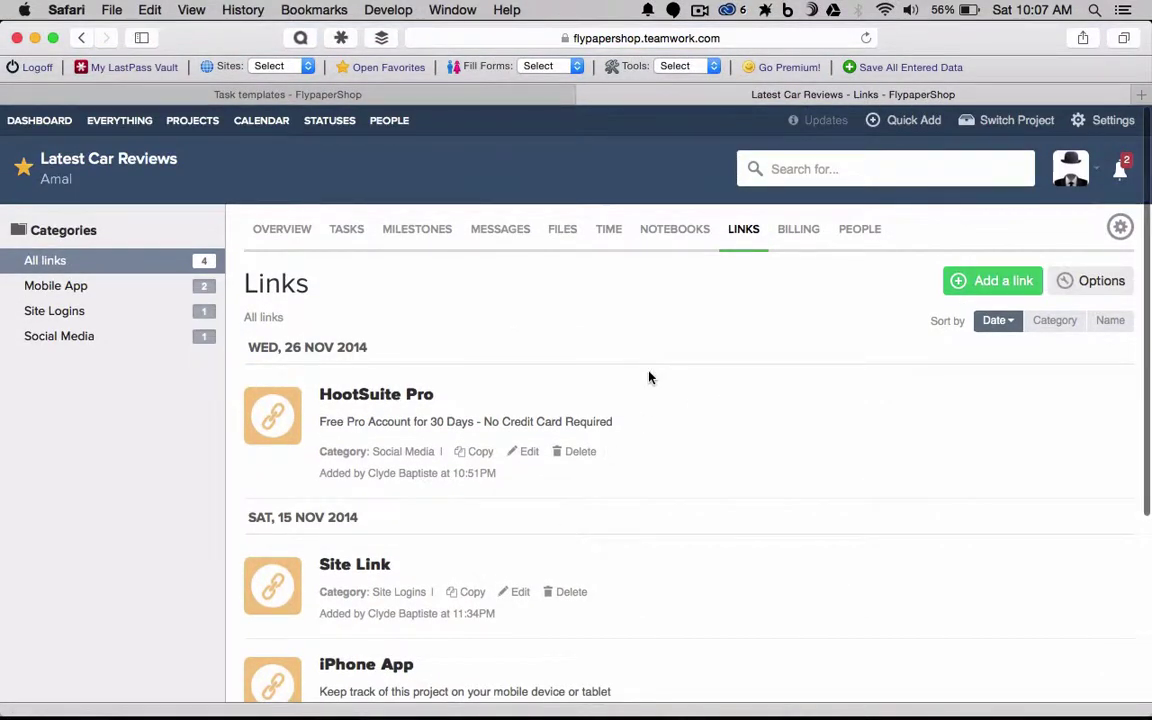
# Open the project's Standard Backlinks notebook and review its list of backlink pages and domain PageRank.
pyautogui.click(655, 234)
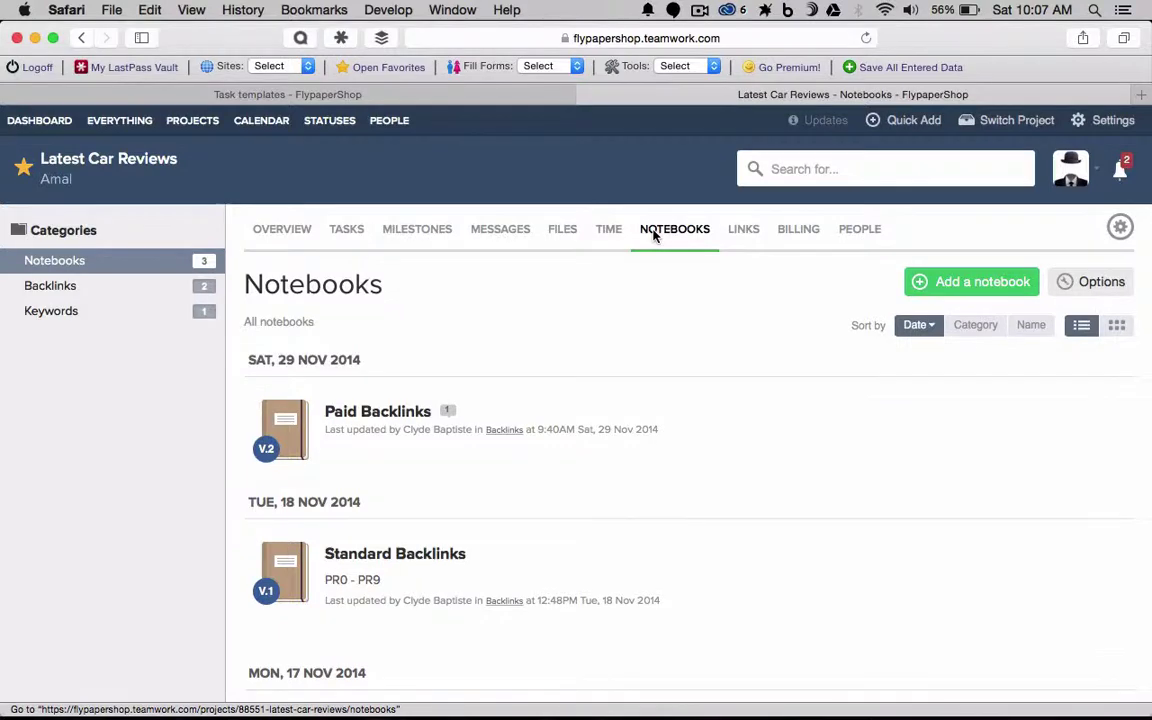
pyautogui.scroll(-3, 432, 391)
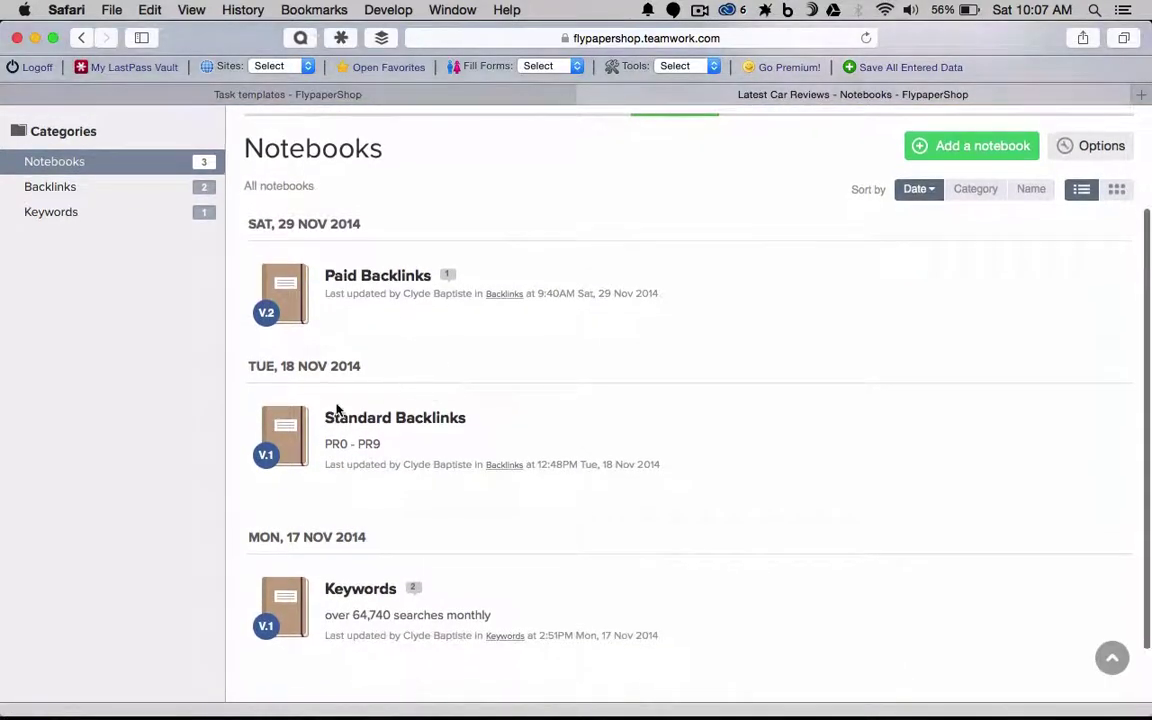
pyautogui.click(380, 418)
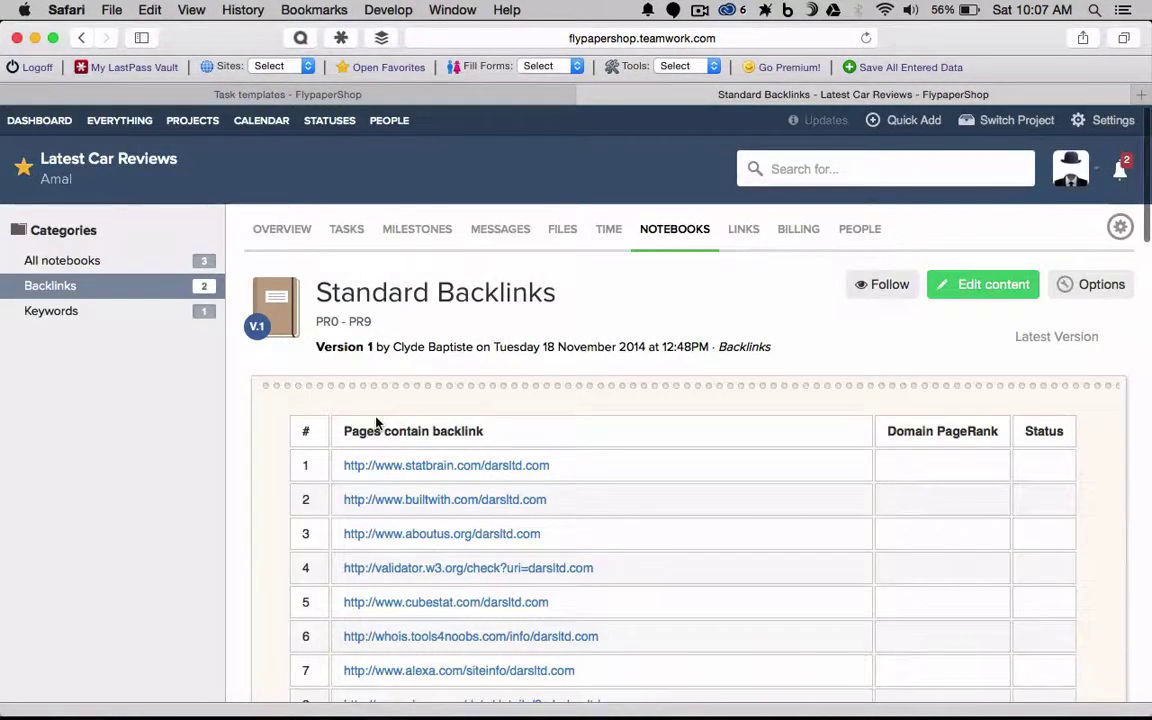
pyautogui.scroll(-8, 430, 561)
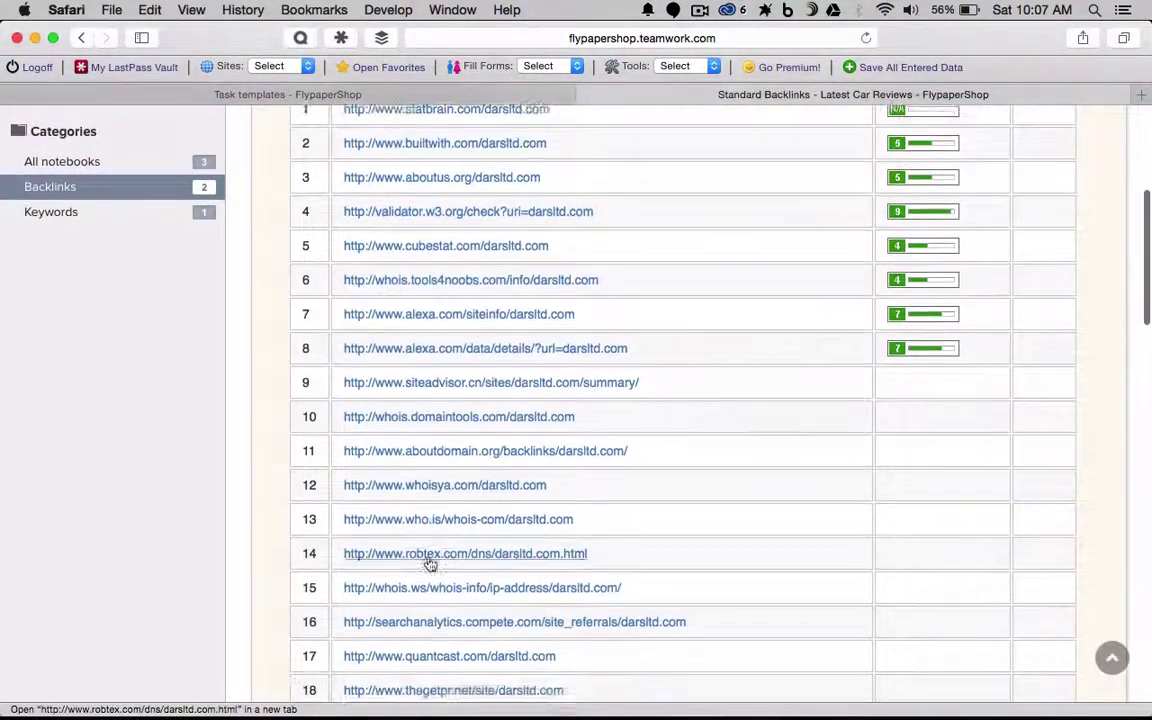
pyautogui.scroll(-10, 430, 563)
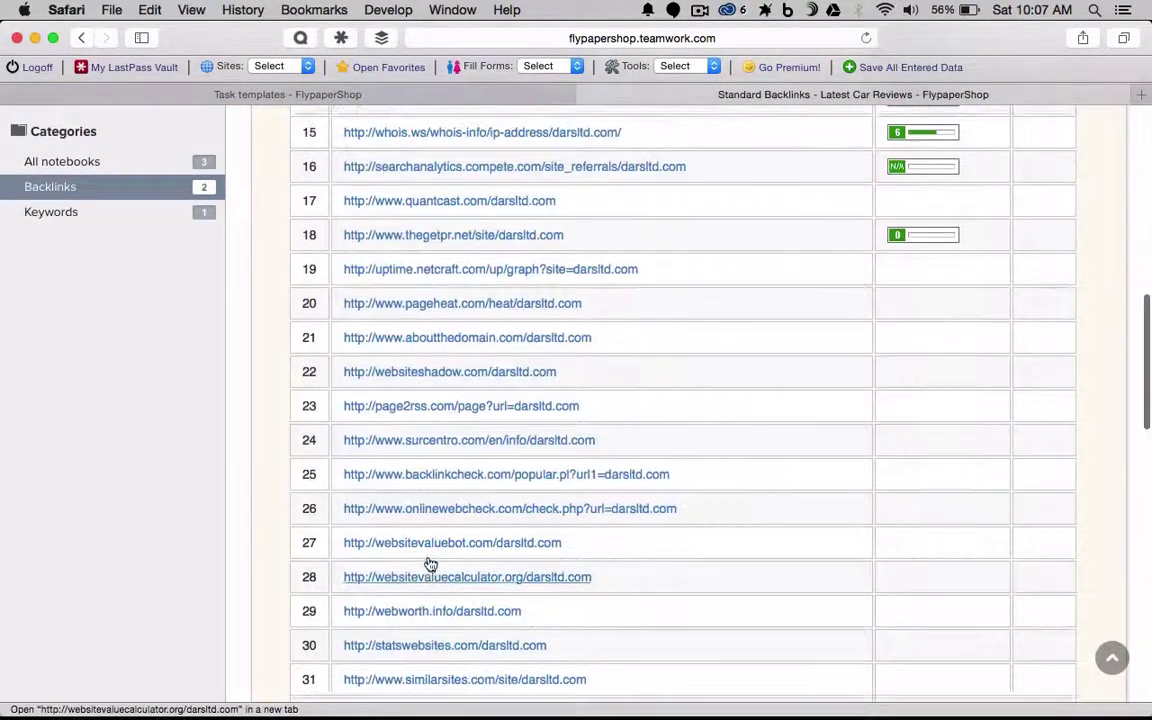
pyautogui.scroll(1, 430, 565)
pyautogui.scroll(-1, 430, 565)
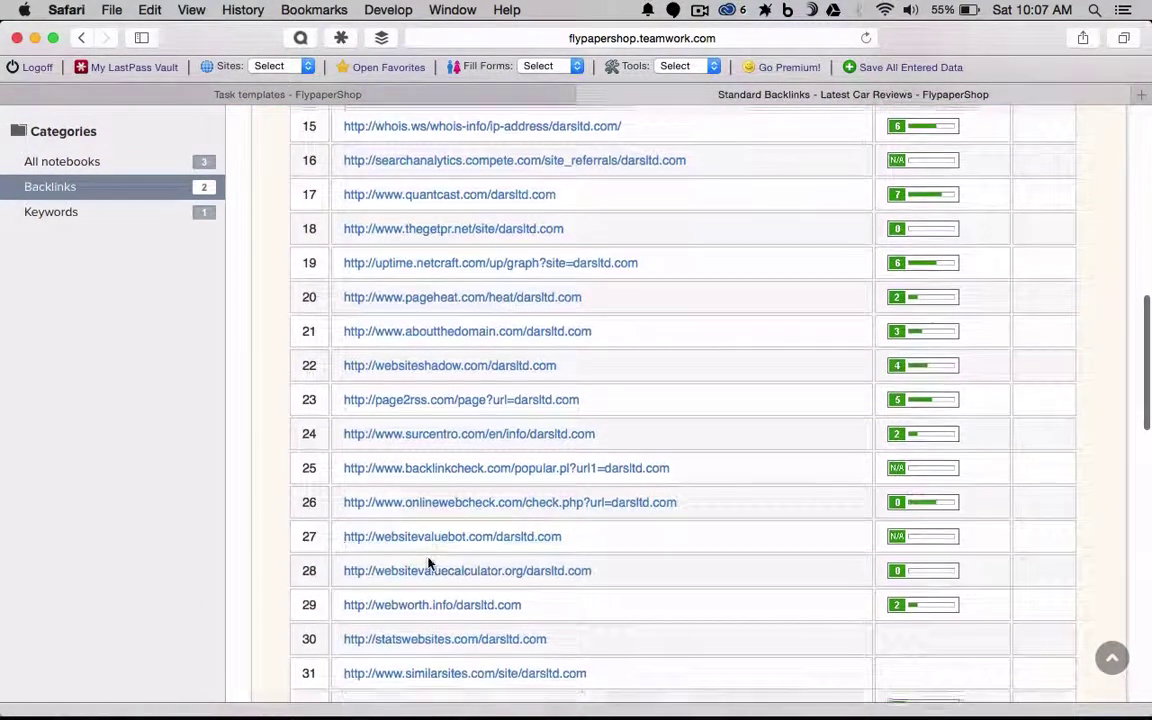
# Read through the rest of the Standard Backlinks list and check the validator.w3.org backlink page, closing its tab when done.
pyautogui.scroll(-6, 428, 563)
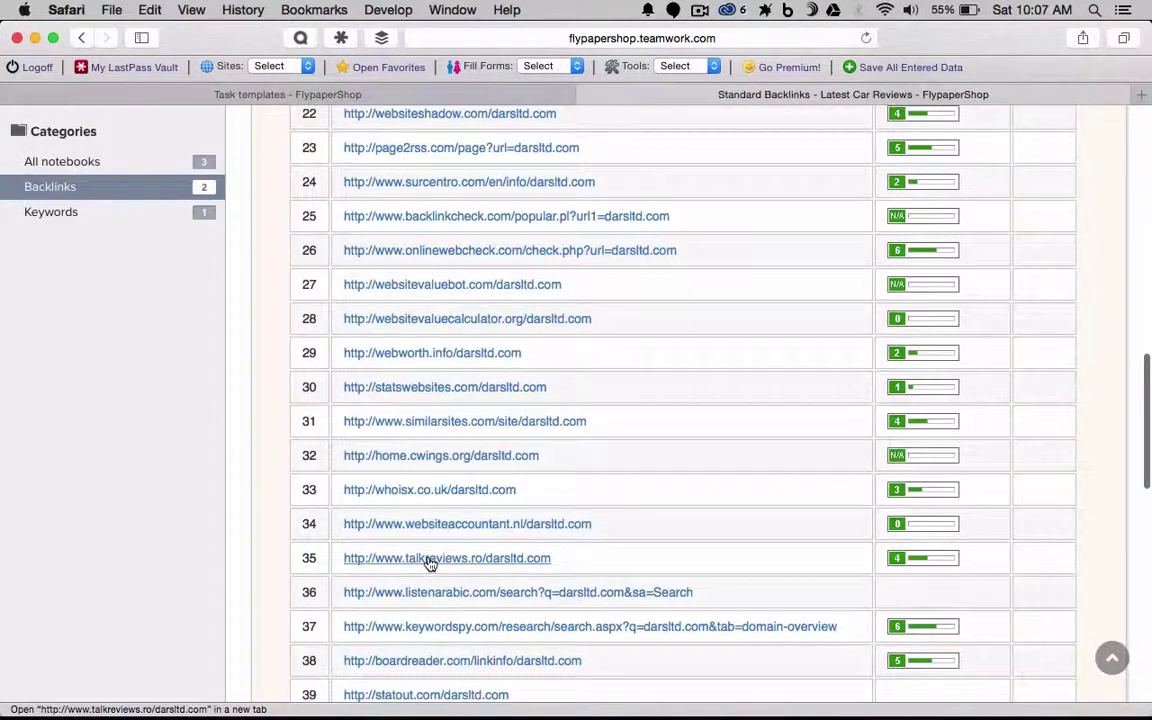
pyautogui.scroll(-7, 428, 563)
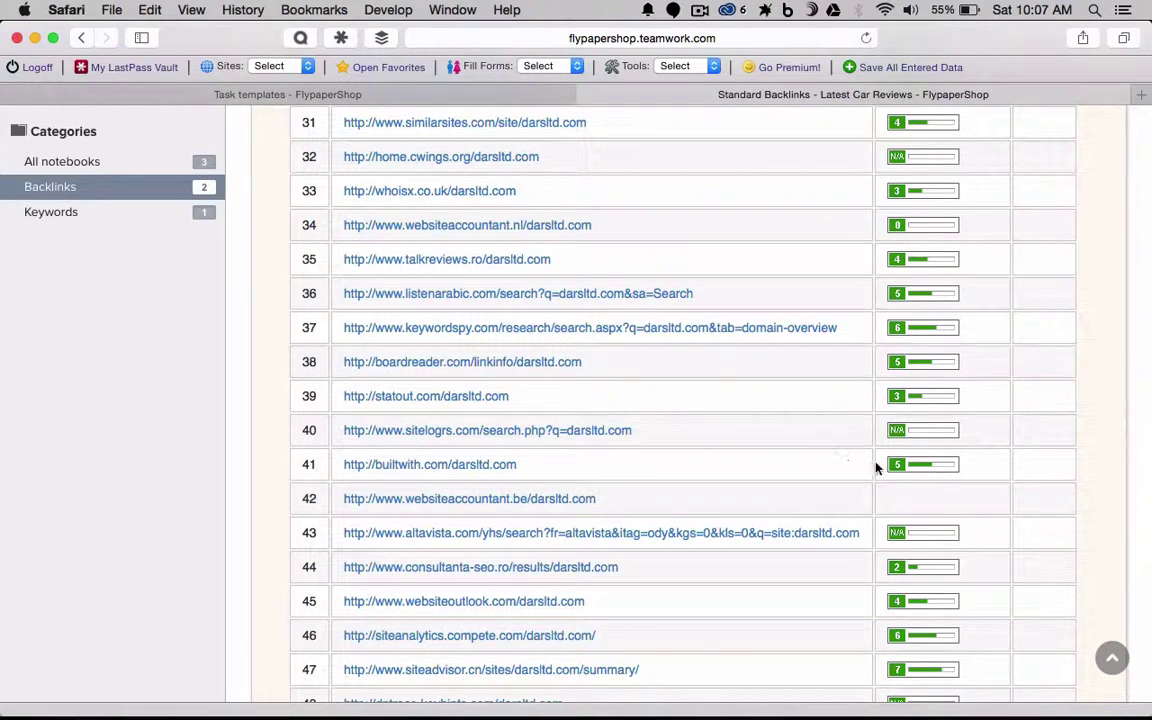
pyautogui.scroll(-3, 916, 600)
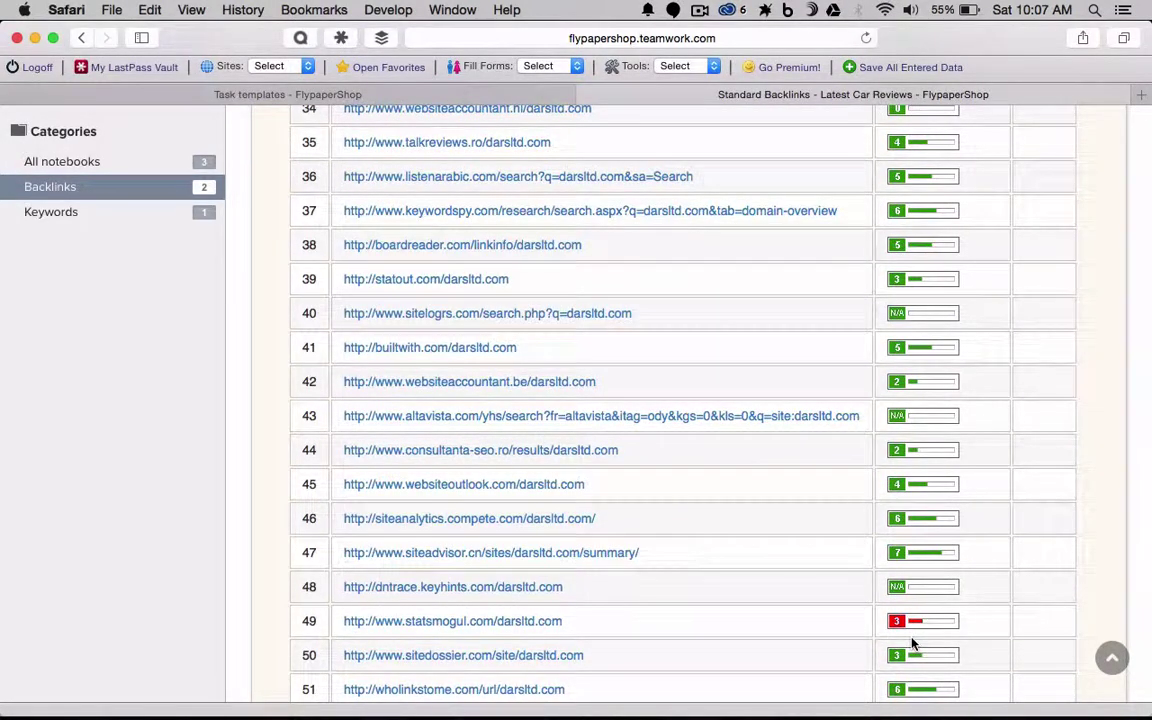
pyautogui.scroll(-8, 913, 600)
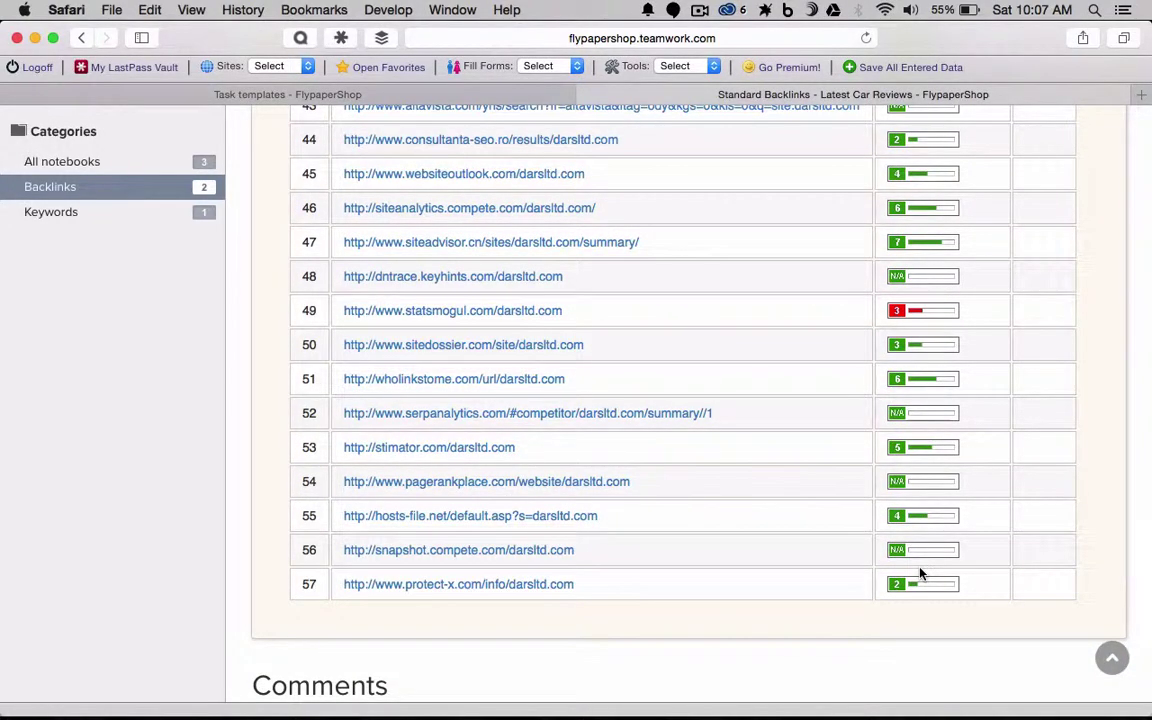
pyautogui.scroll(4, 920, 573)
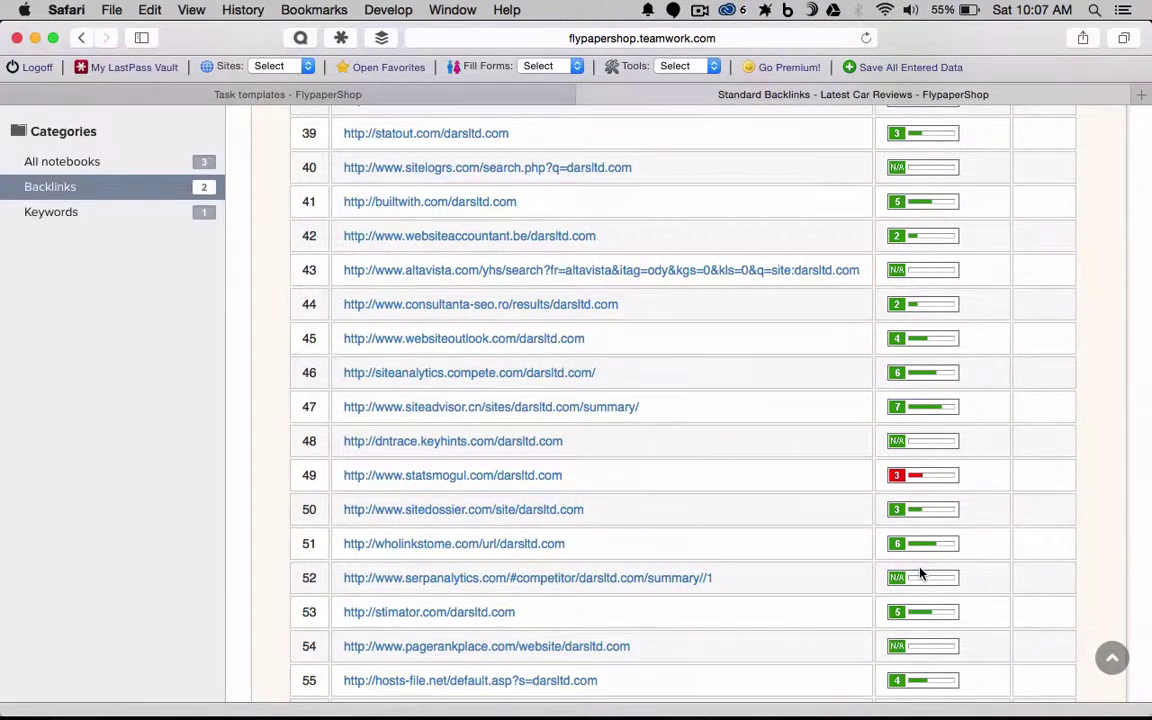
pyautogui.scroll(15, 920, 573)
pyautogui.scroll(20, 920, 573)
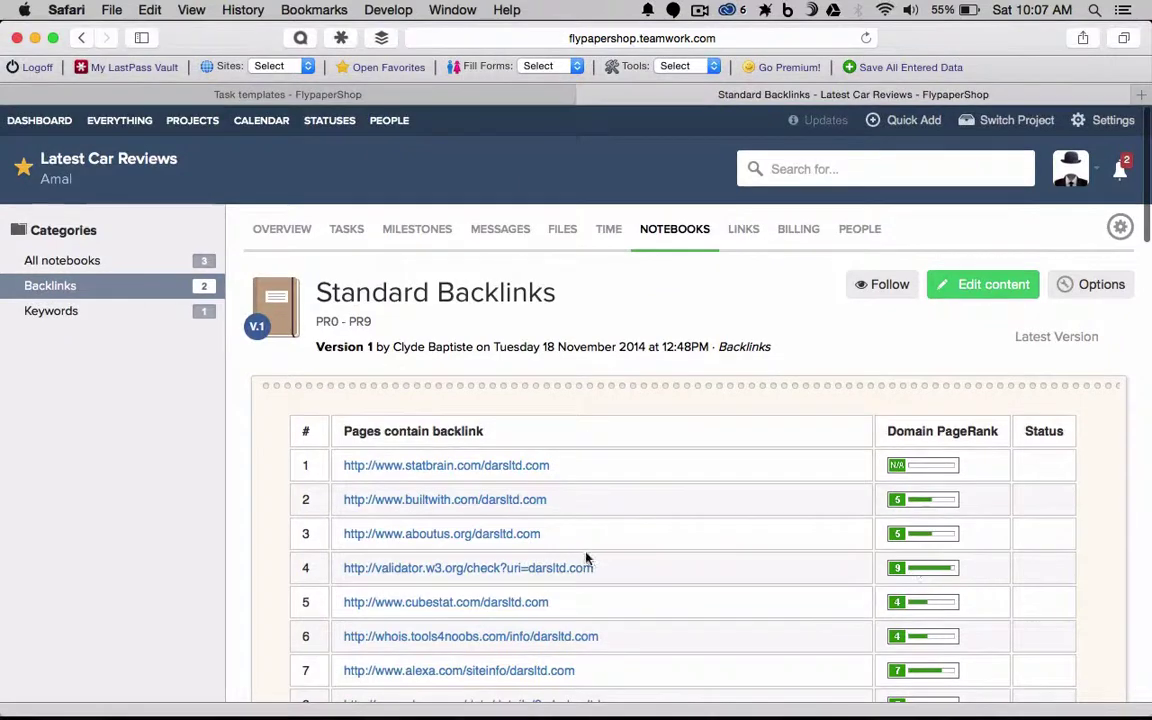
pyautogui.click(442, 568)
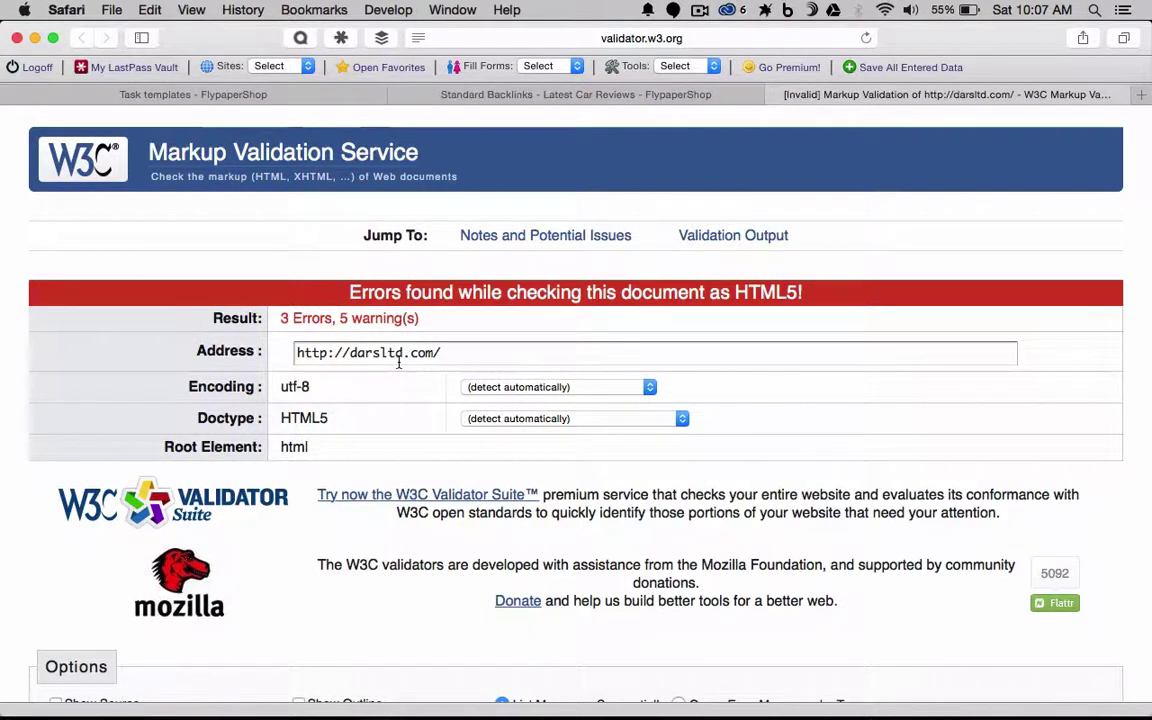
pyautogui.click(776, 95)
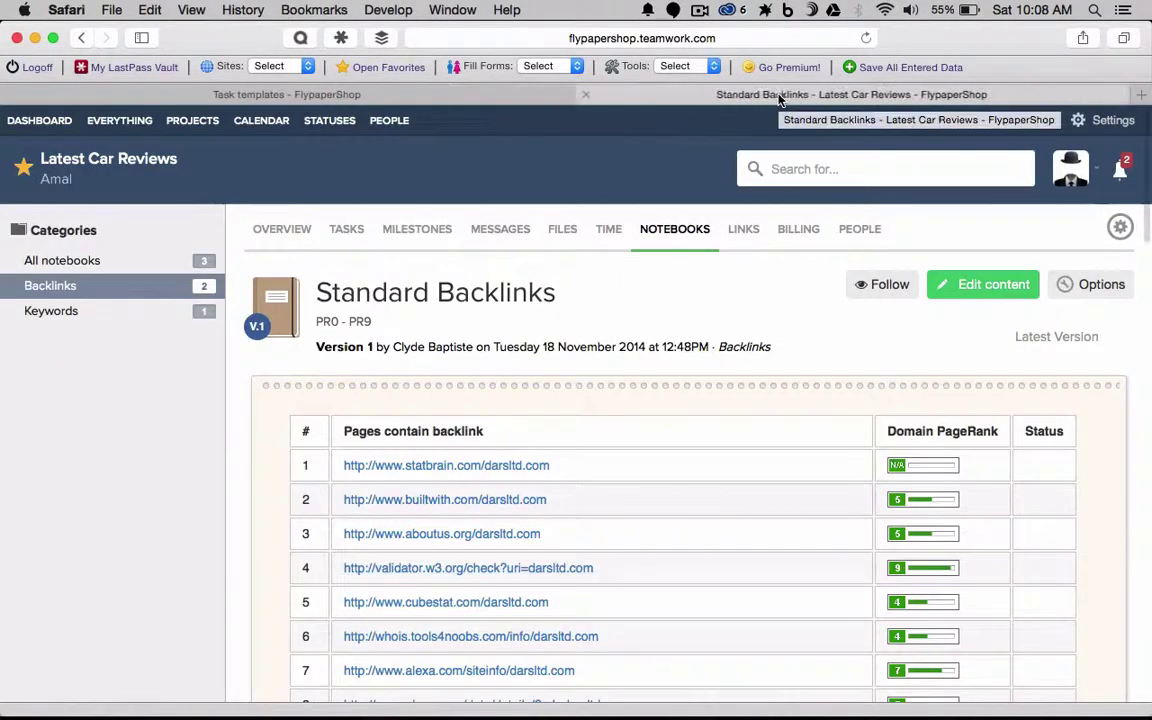
# Open the project's Paid Backlinks notebook and check its list, including the kdp.amazon.com profile page in the first row.
pyautogui.click(646, 231)
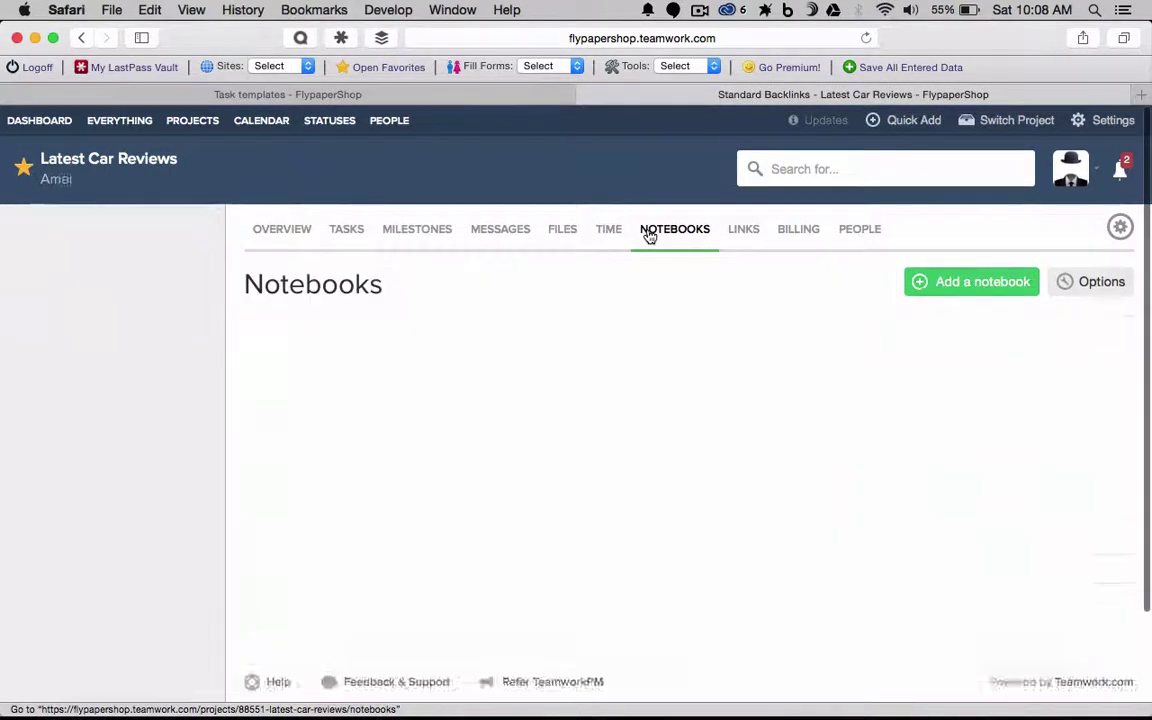
pyautogui.click(337, 412)
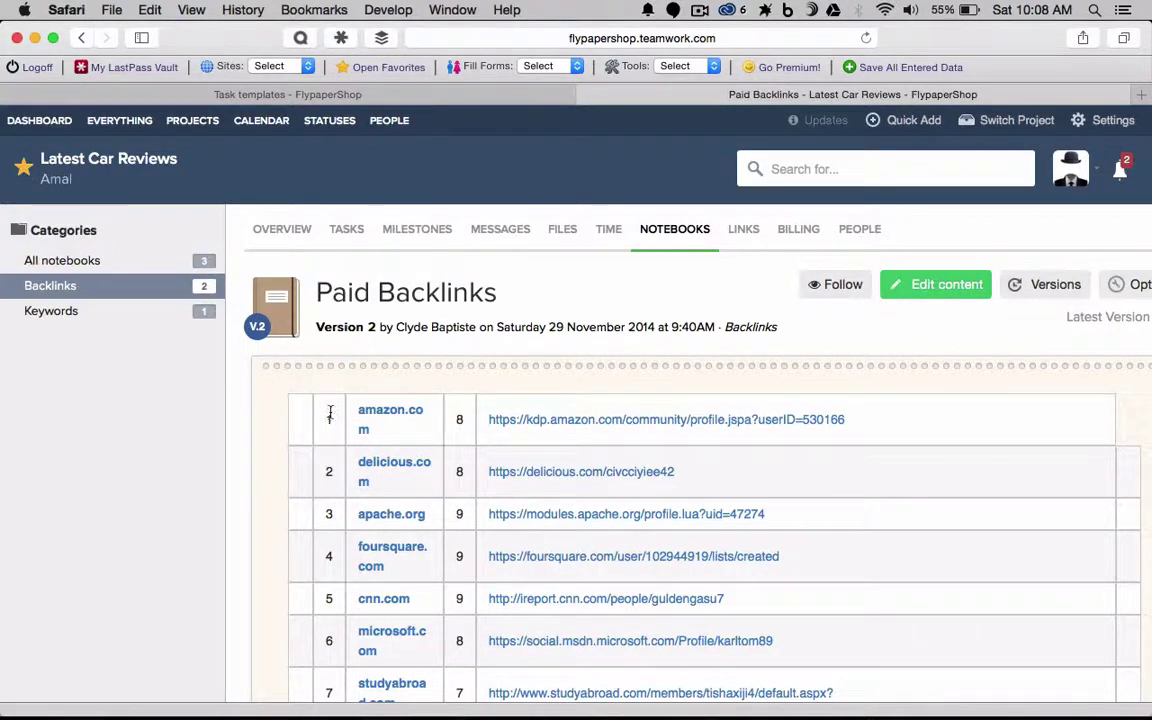
pyautogui.scroll(-3, 380, 473)
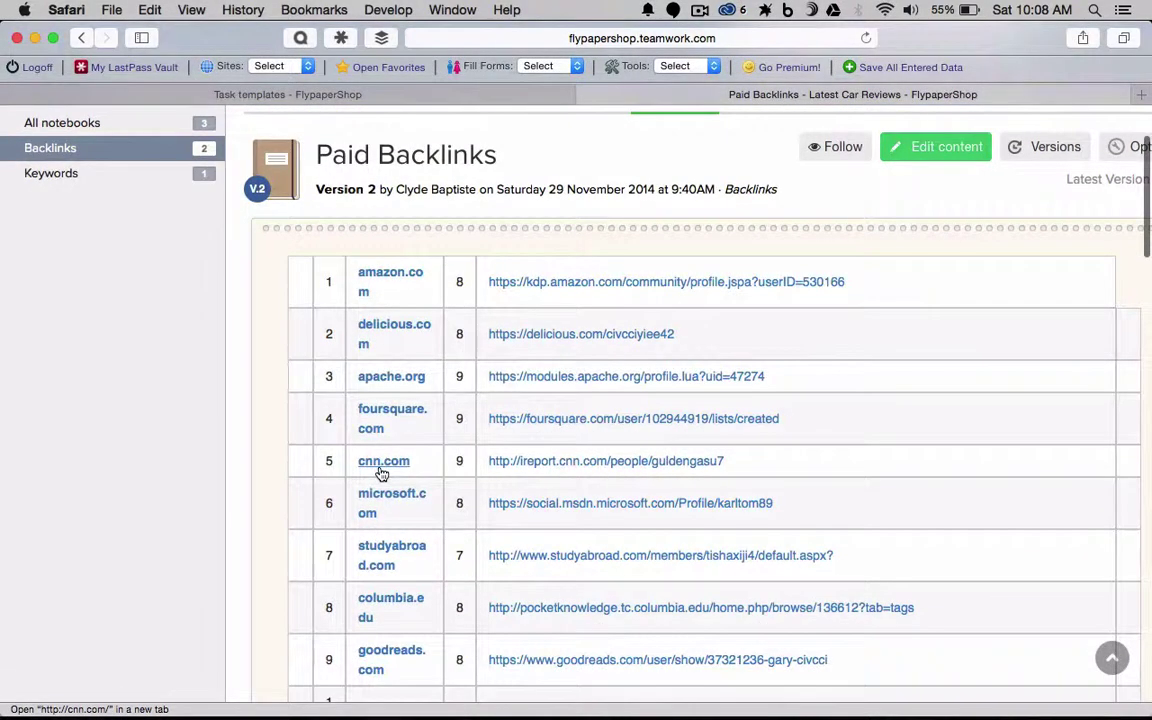
pyautogui.scroll(-2, 380, 473)
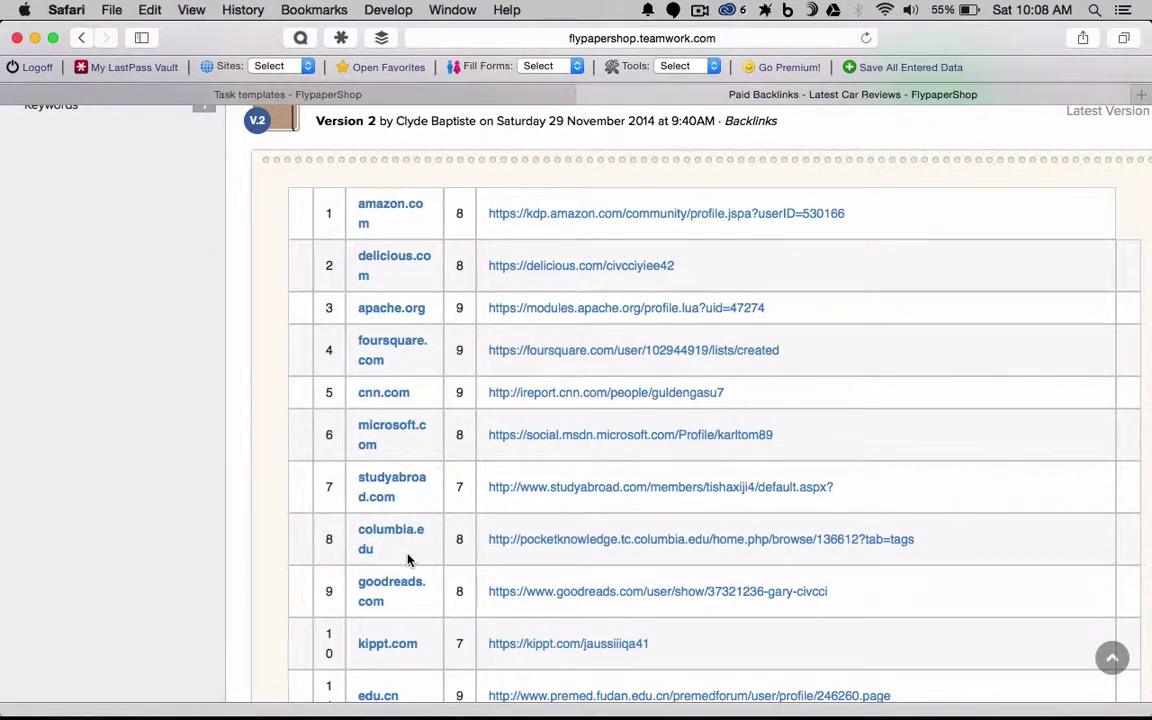
pyautogui.scroll(3, 406, 553)
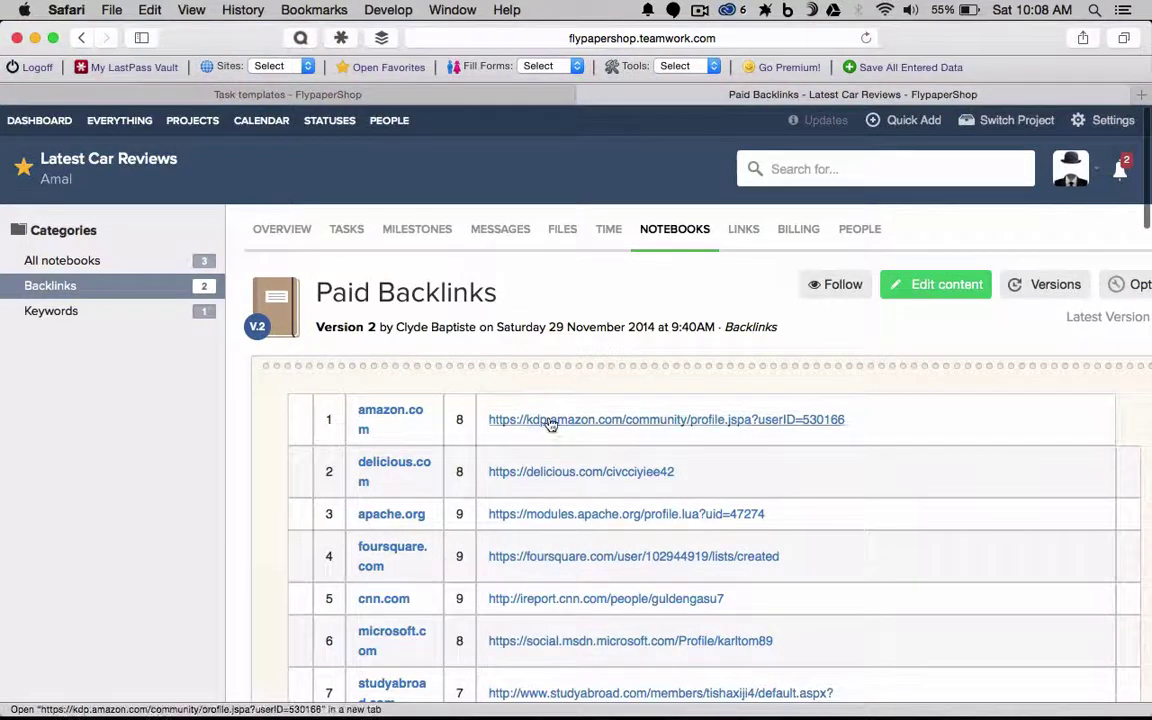
pyautogui.click(550, 421)
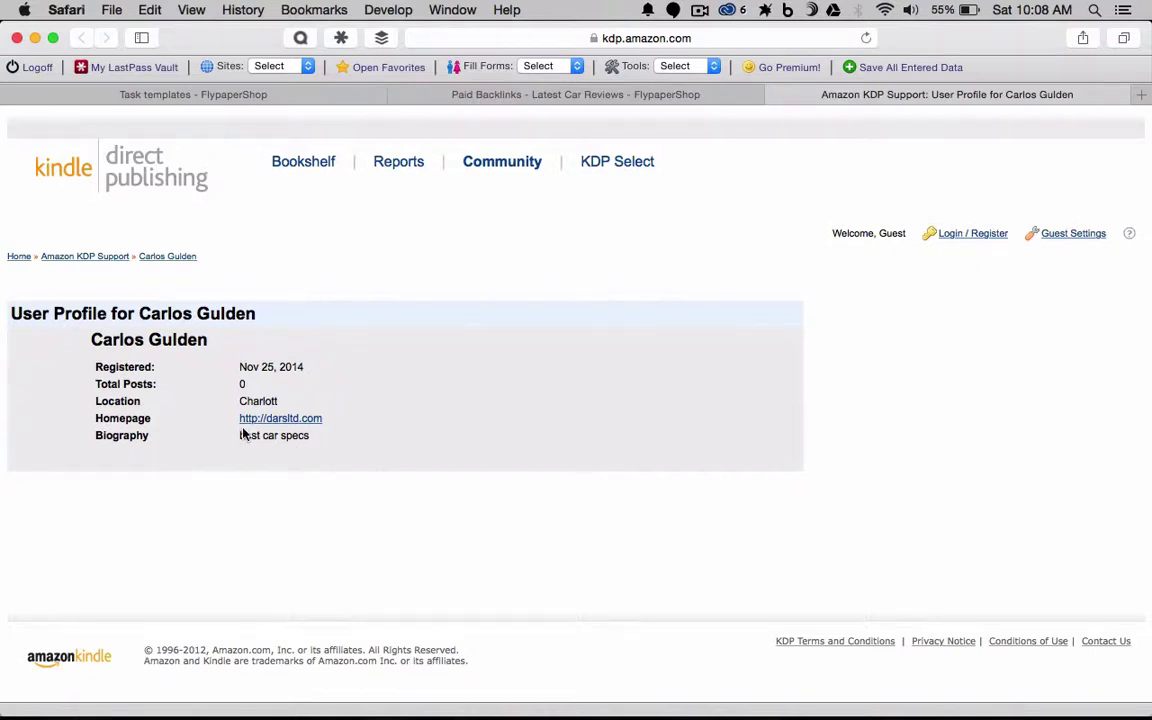
pyautogui.click(774, 95)
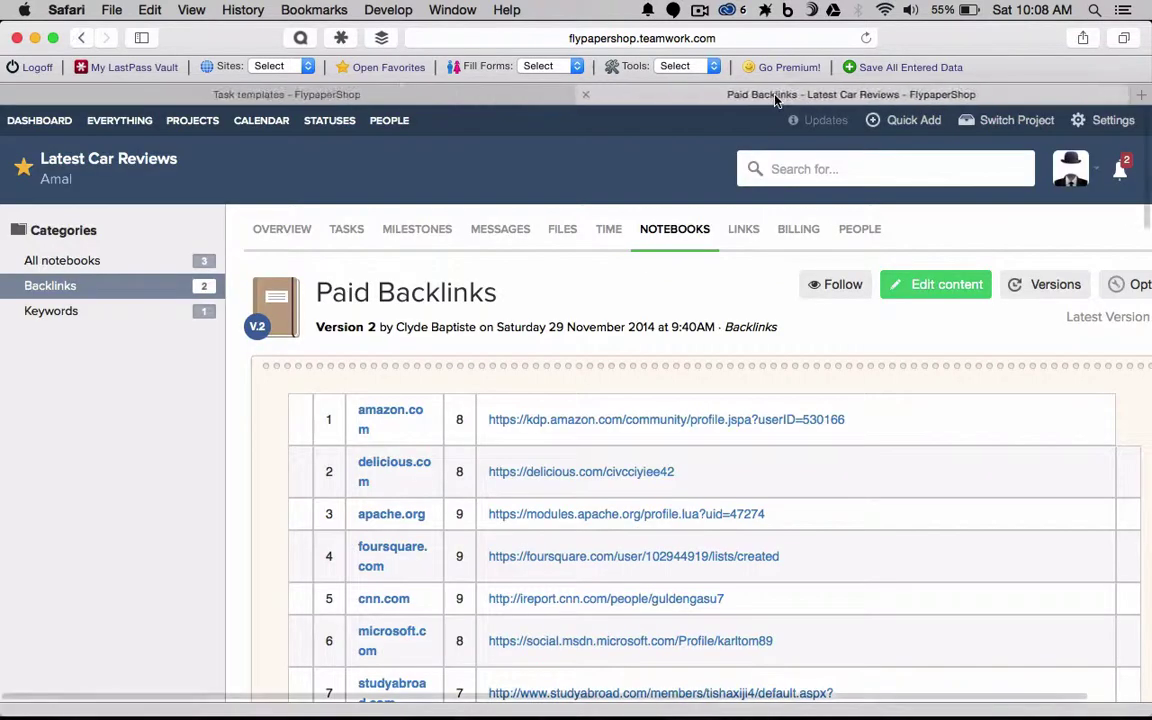
# Close the Paid Backlinks tab and review the remaining tasks of the SEO template down to Ping.
pyautogui.click(585, 95)
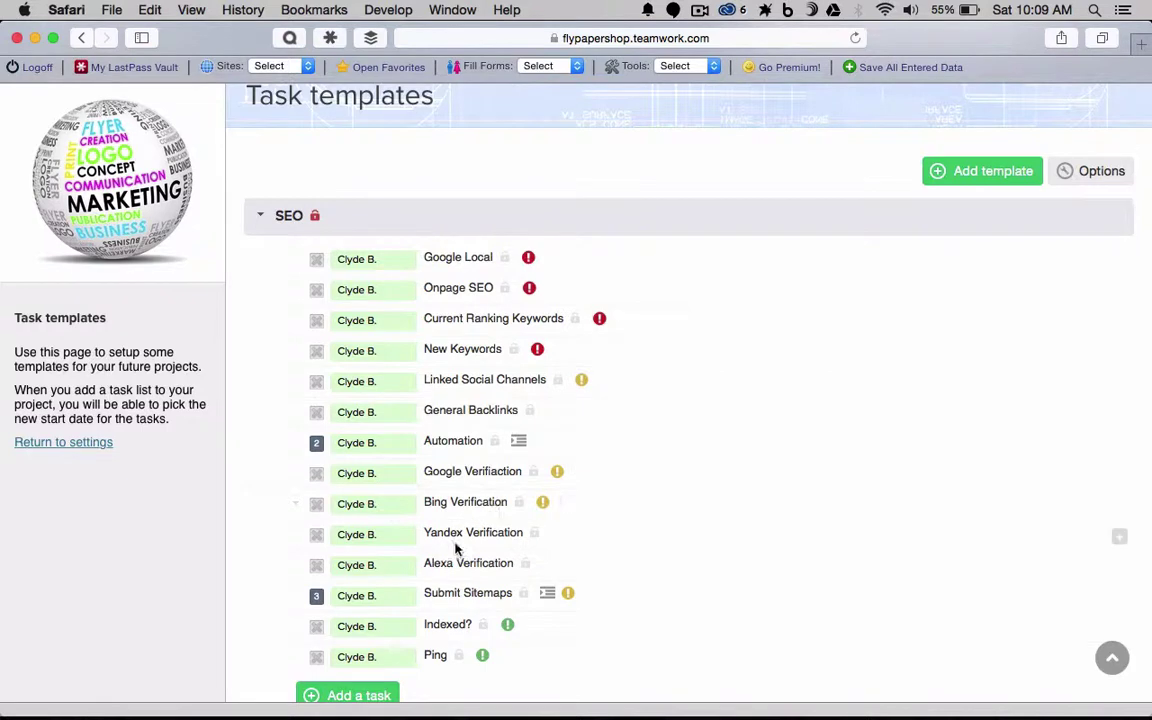
pyautogui.moveTo(473, 567)
pyautogui.scroll(-2, 458, 591)
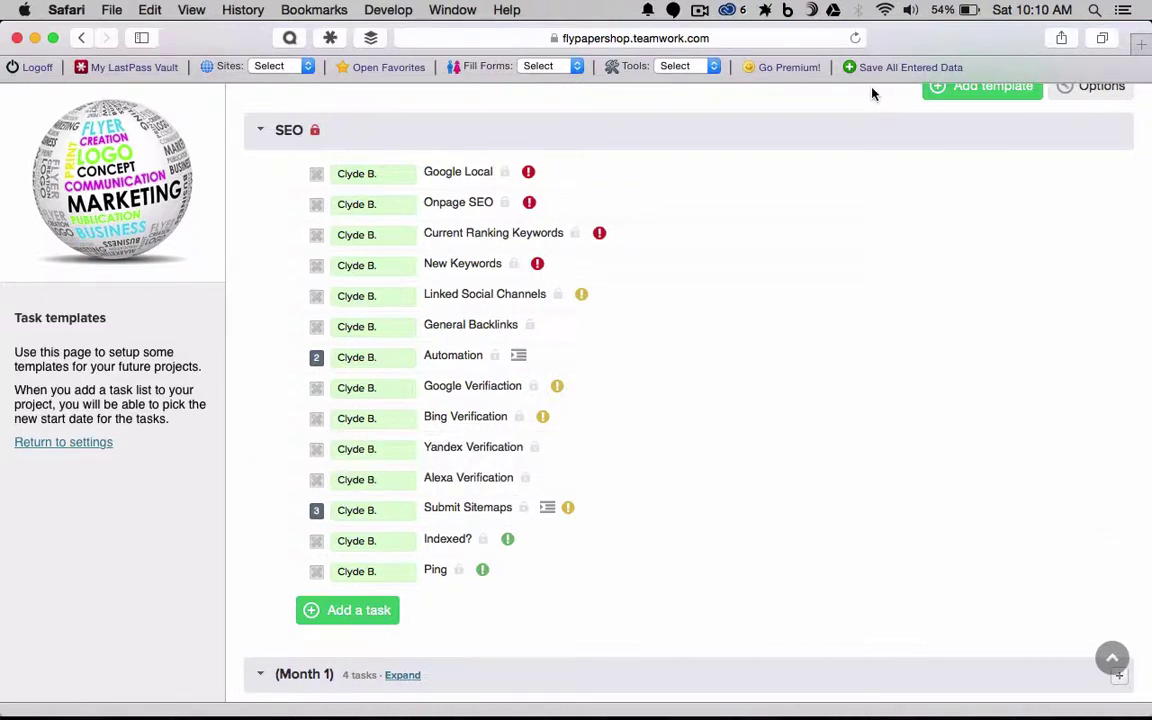
# Open a new browser tab.
pyautogui.press('super+t')
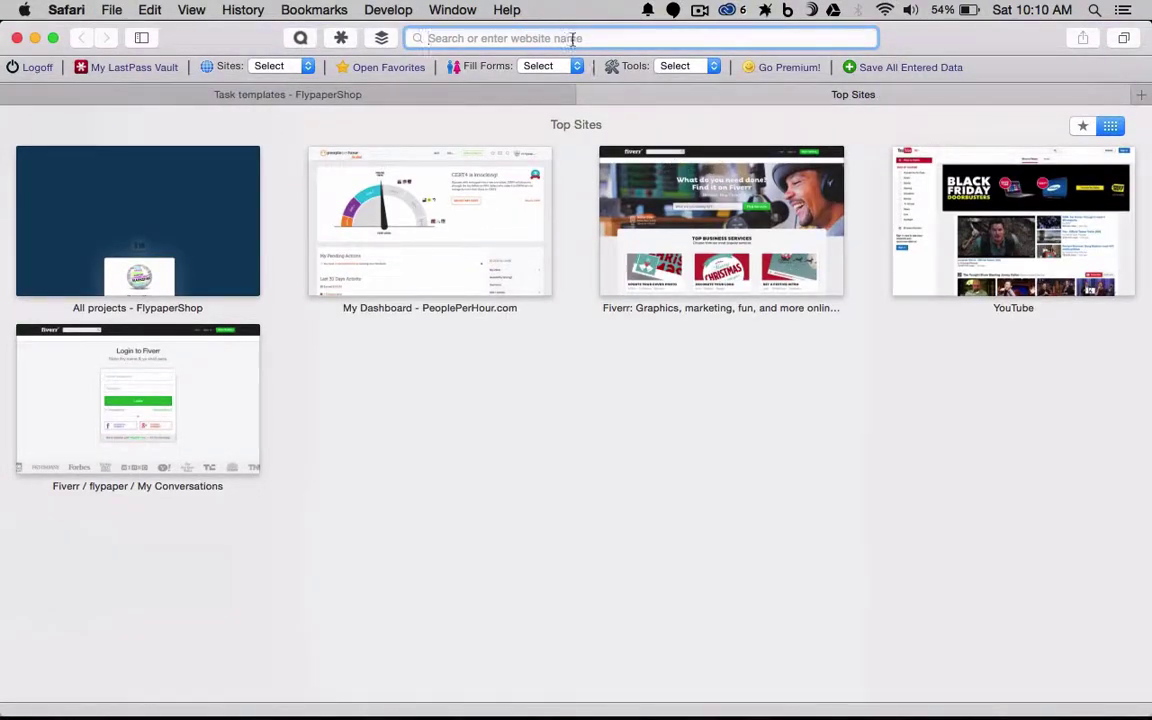
pyautogui.write('face')
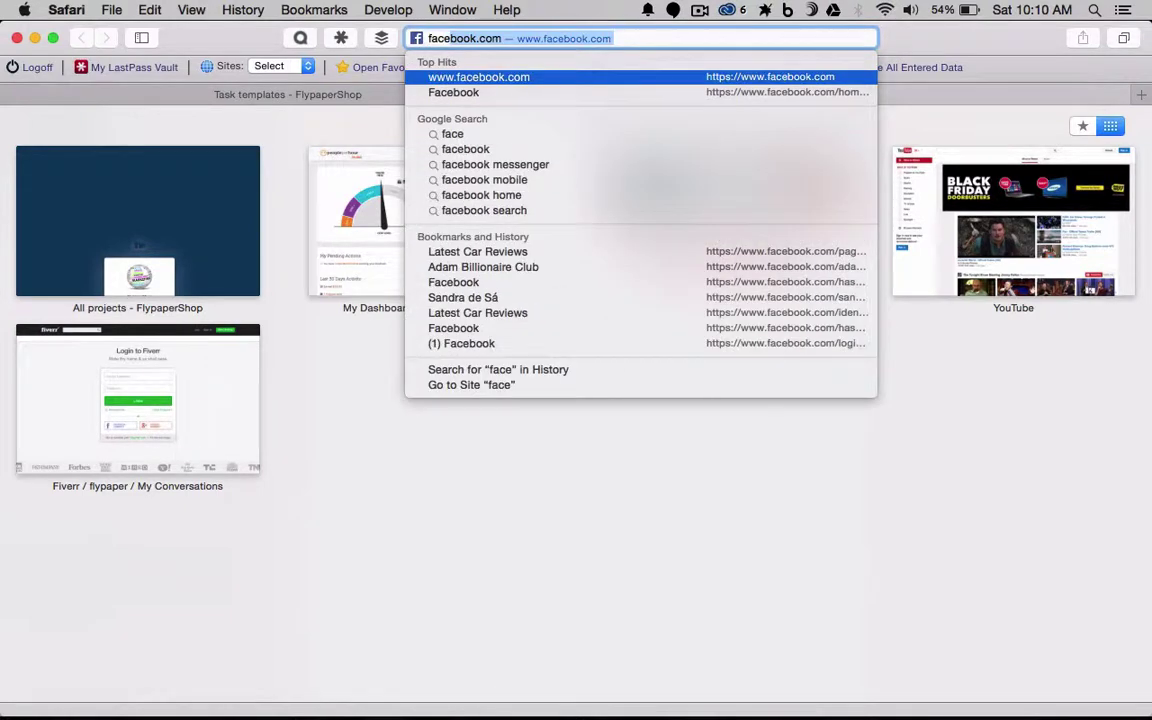
pyautogui.write('book')
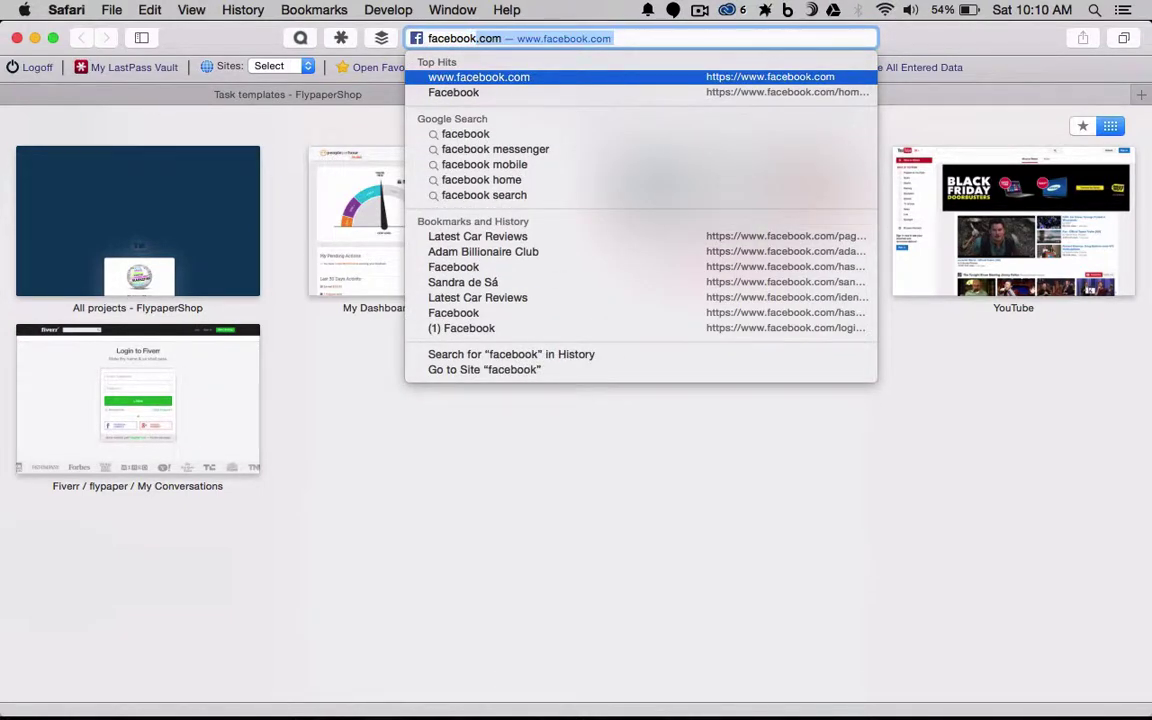
pyautogui.press('super+a')
pyautogui.press('BackSpace')
# Go to flypapershop.com and look over the services offered on its SEO page.
pyautogui.write('flypaper')
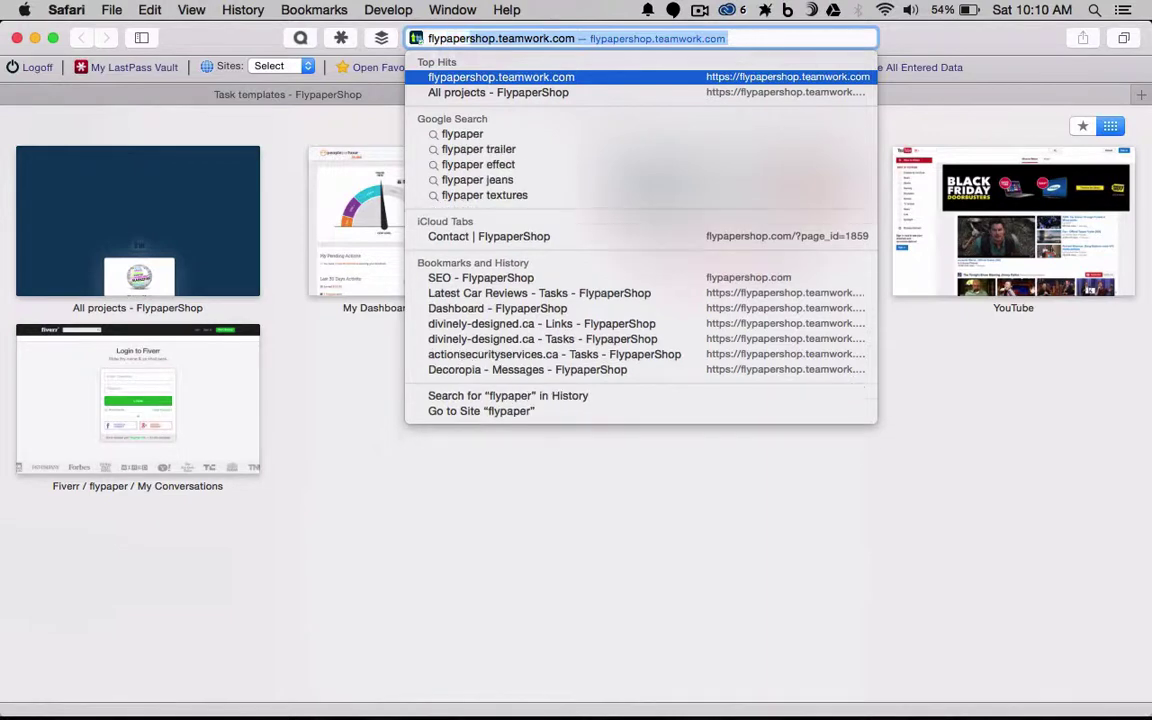
pyautogui.write('shop.com')
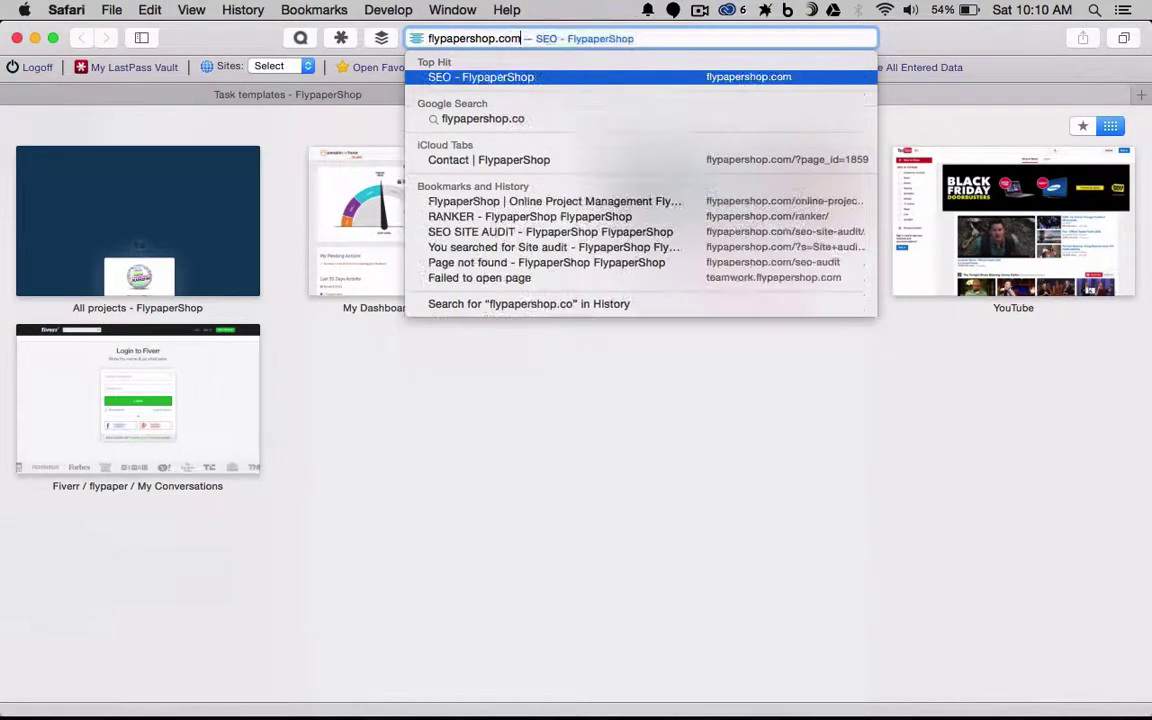
pyautogui.press('Return')
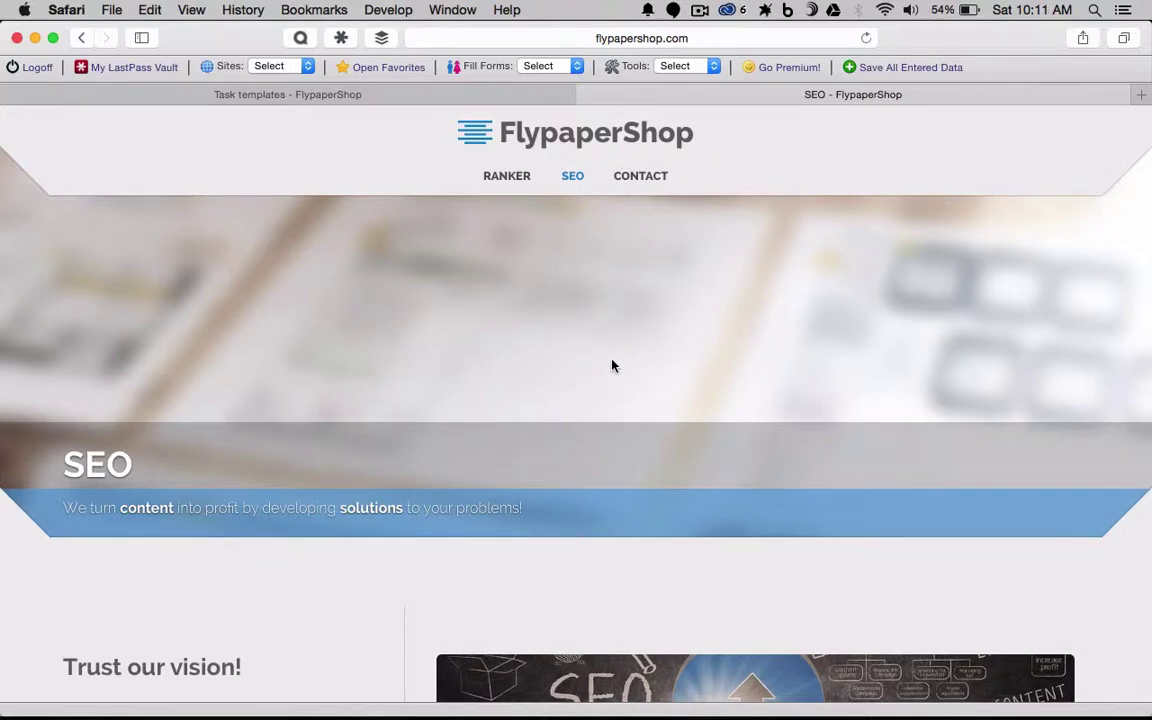
pyautogui.scroll(-10, 613, 366)
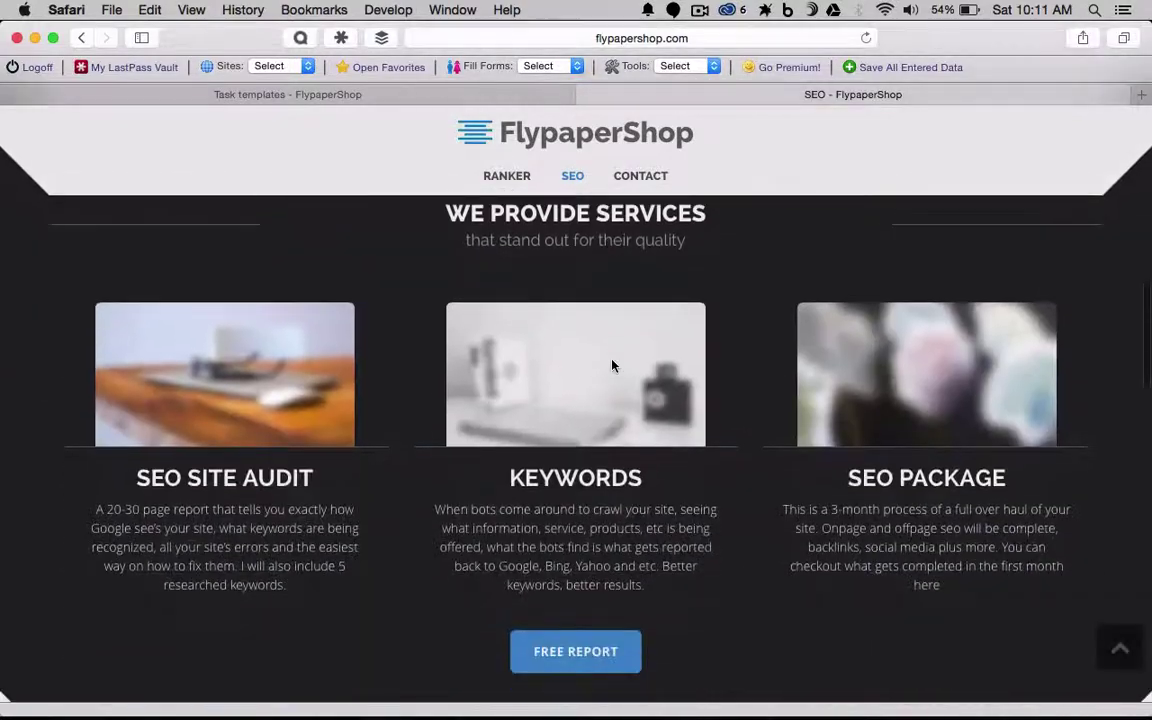
pyautogui.scroll(10, 613, 366)
# Visit the site's Contact page, and look through the blog posts on the Ranker page.
pyautogui.click(638, 177)
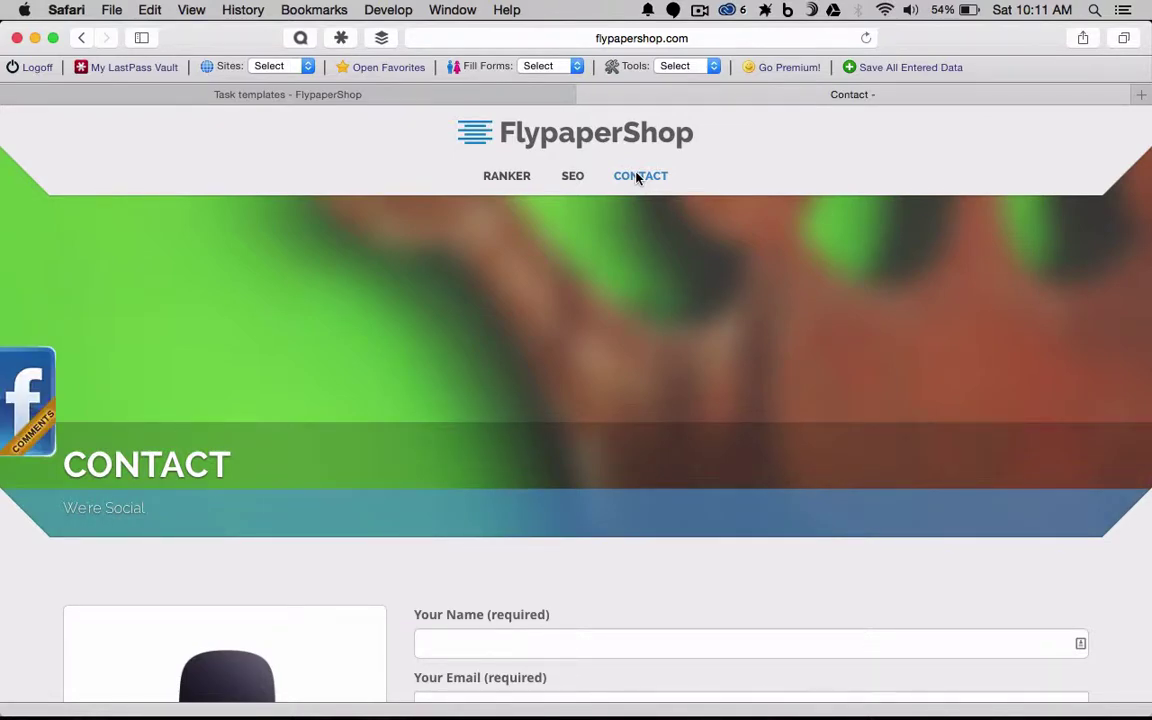
pyautogui.click(488, 179)
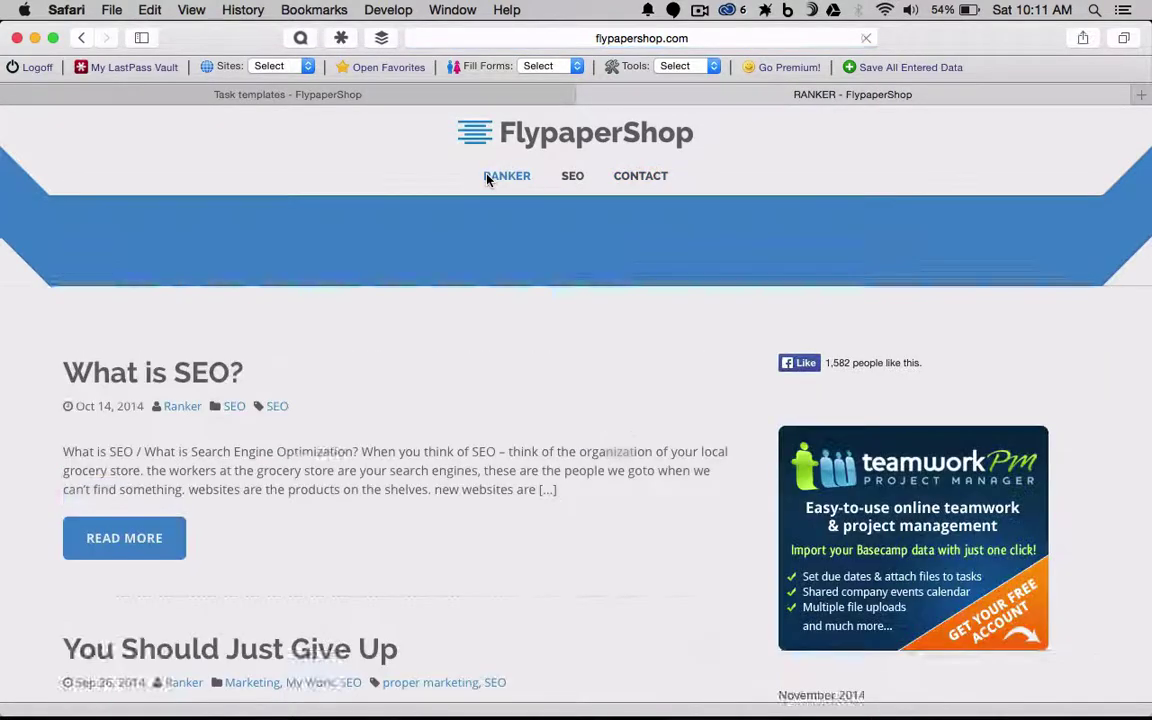
pyautogui.scroll(-3, 516, 563)
pyautogui.scroll(-1, 516, 563)
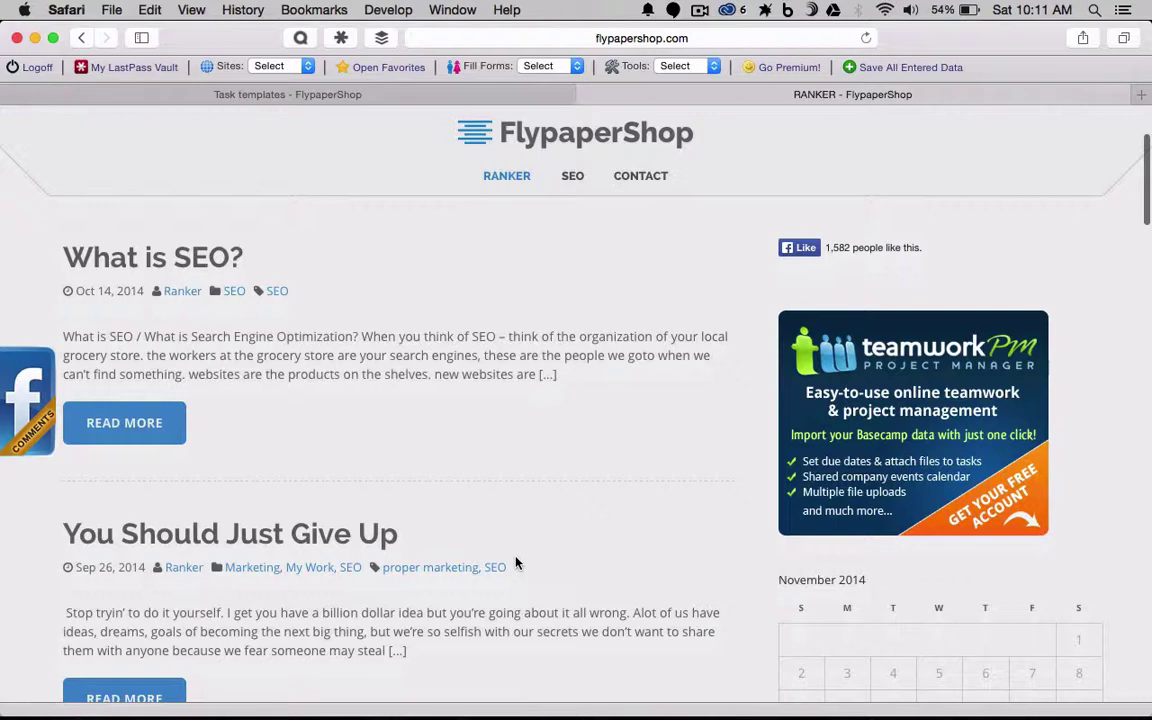
pyautogui.scroll(4, 516, 563)
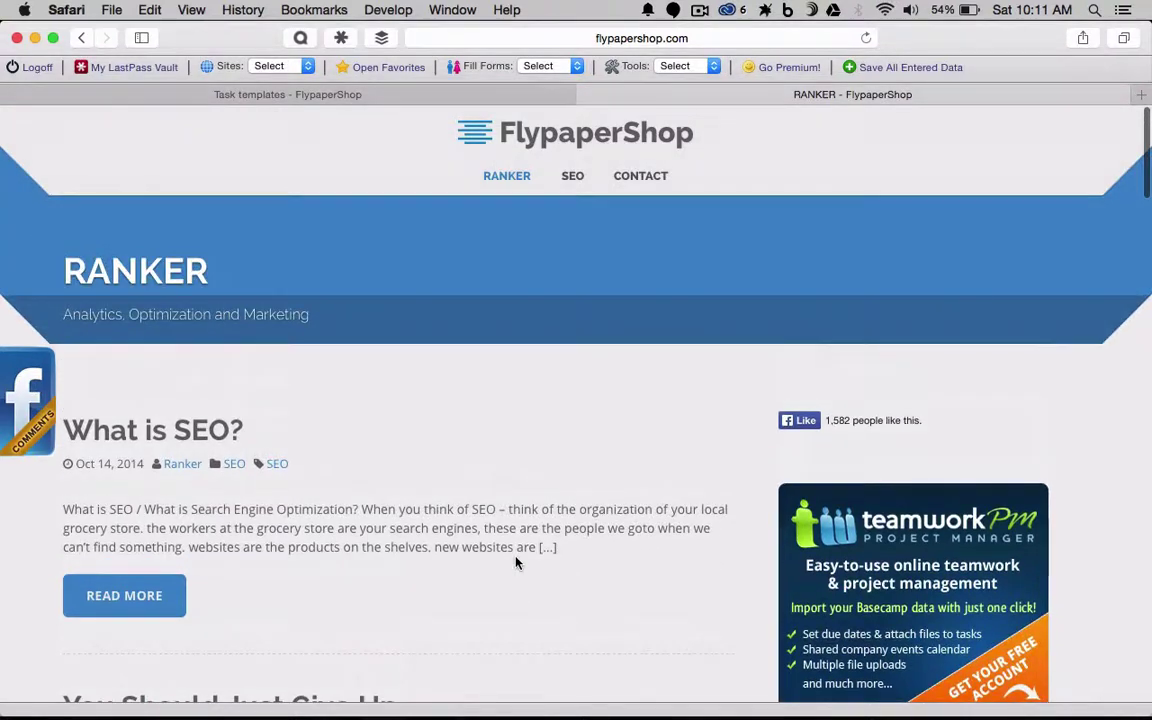
# Revisit the SEO page and open the Contact page to view its contact form and social links.
pyautogui.click(575, 178)
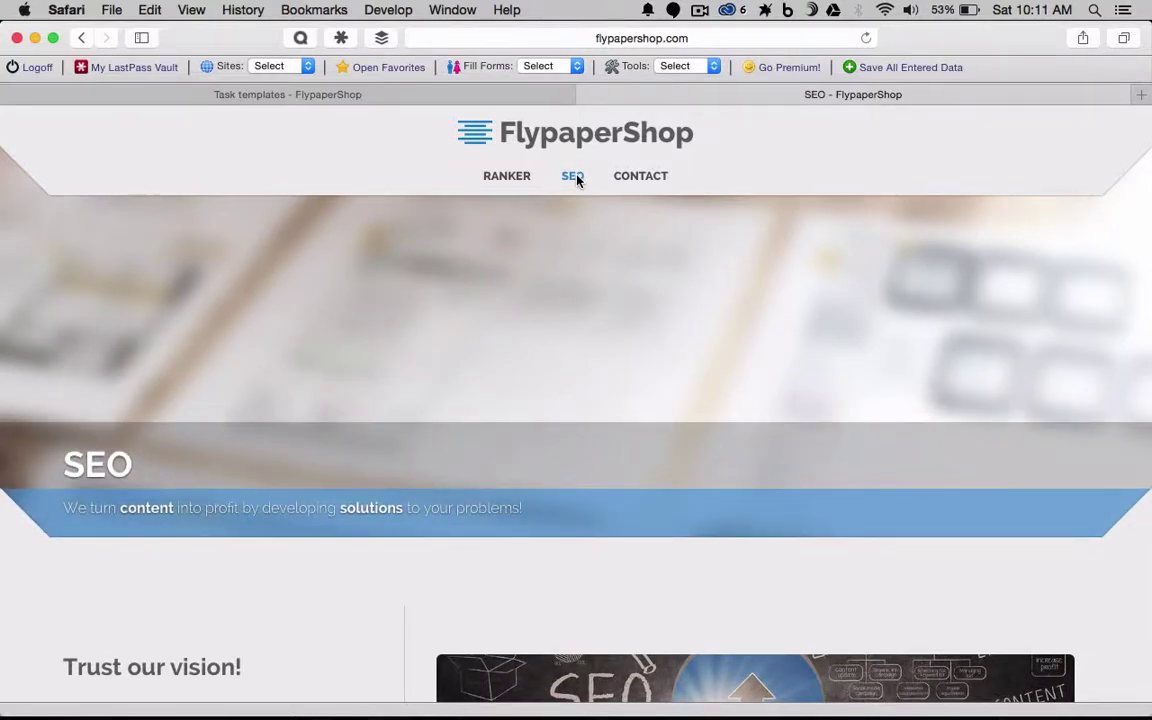
pyautogui.click(616, 178)
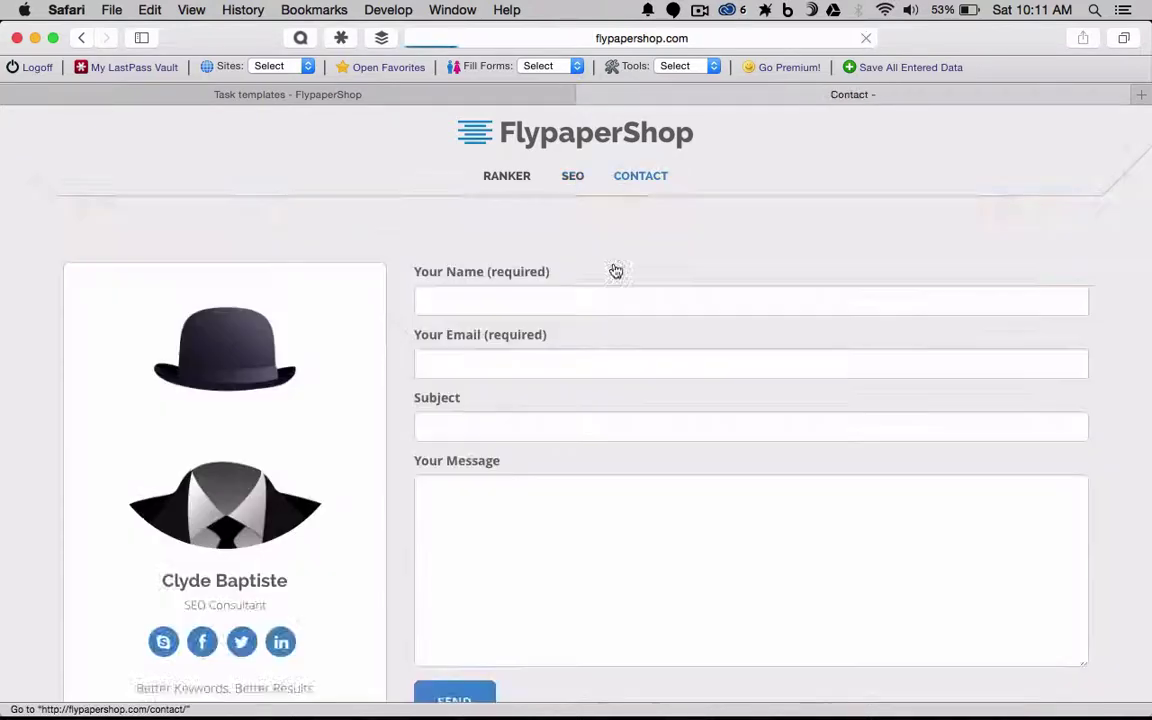
pyautogui.scroll(-5, 612, 360)
pyautogui.scroll(2, 612, 358)
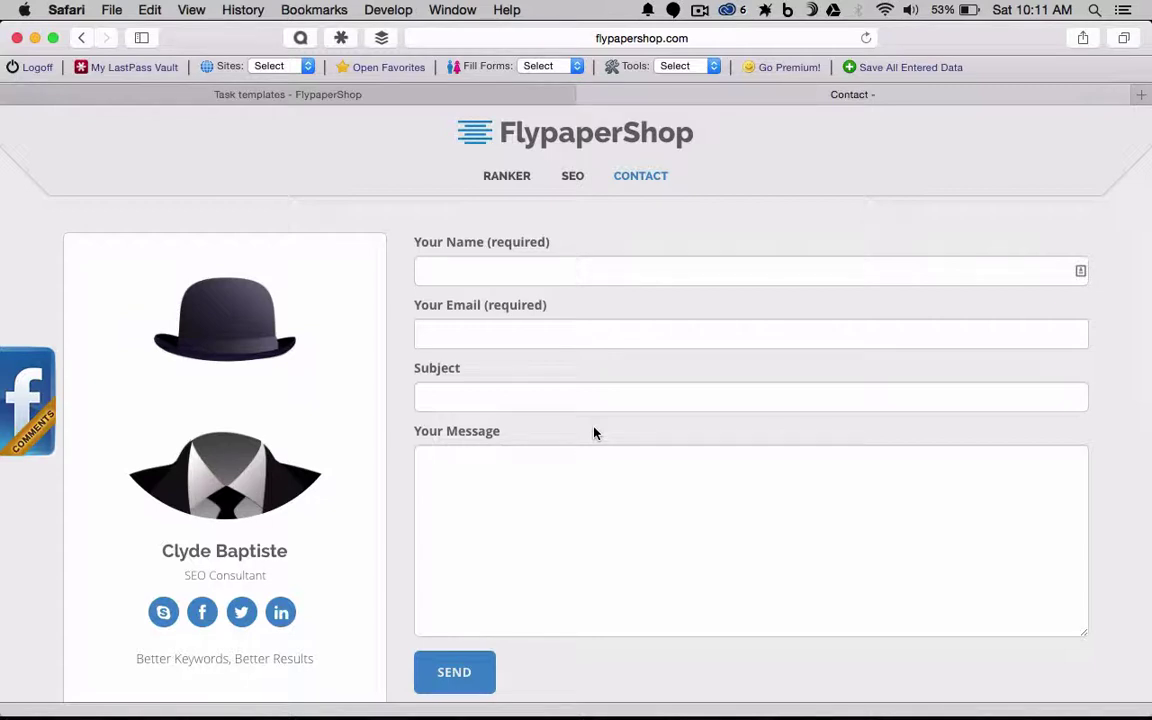
# Return to the SEO page and review what the report includes and the site audit, keywords and package services.
pyautogui.click(580, 177)
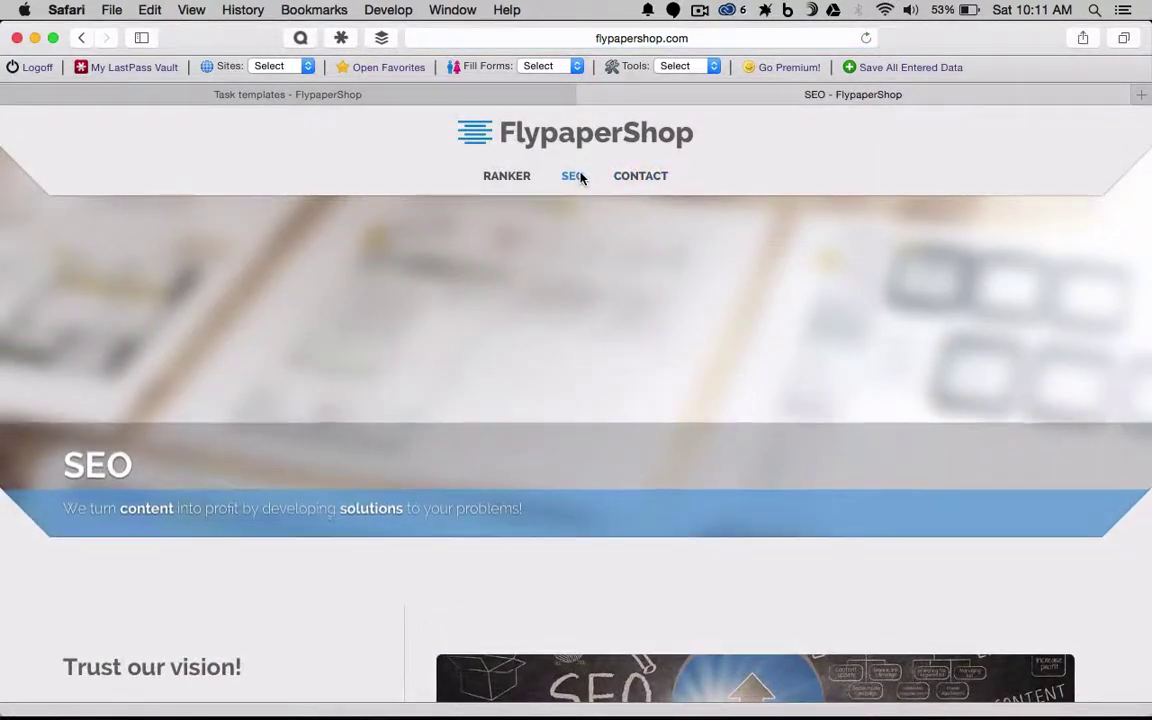
pyautogui.scroll(-10, 580, 177)
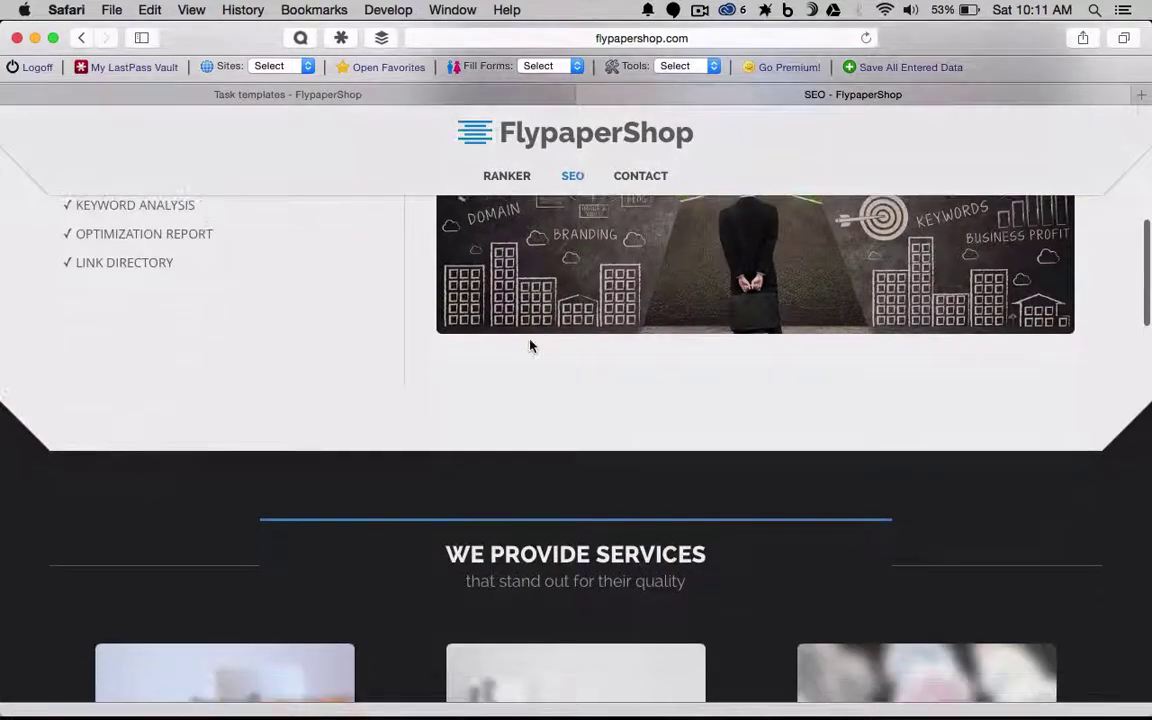
pyautogui.scroll(3, 532, 342)
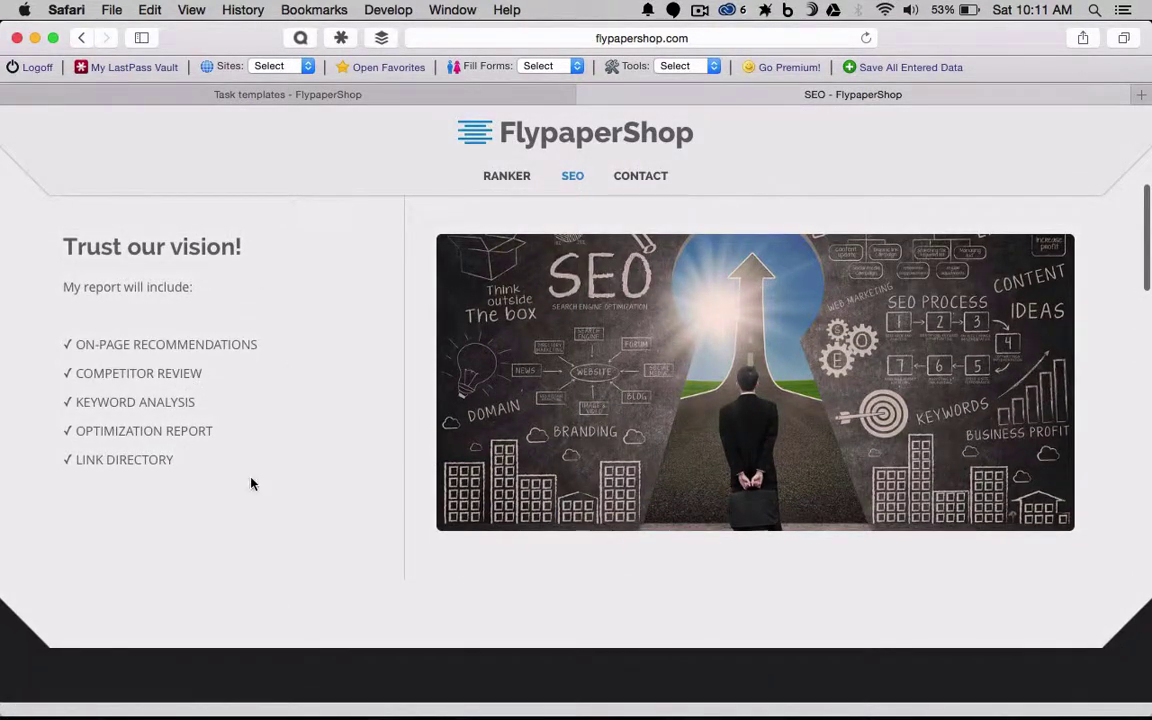
pyautogui.scroll(-5, 252, 481)
pyautogui.scroll(1, 252, 481)
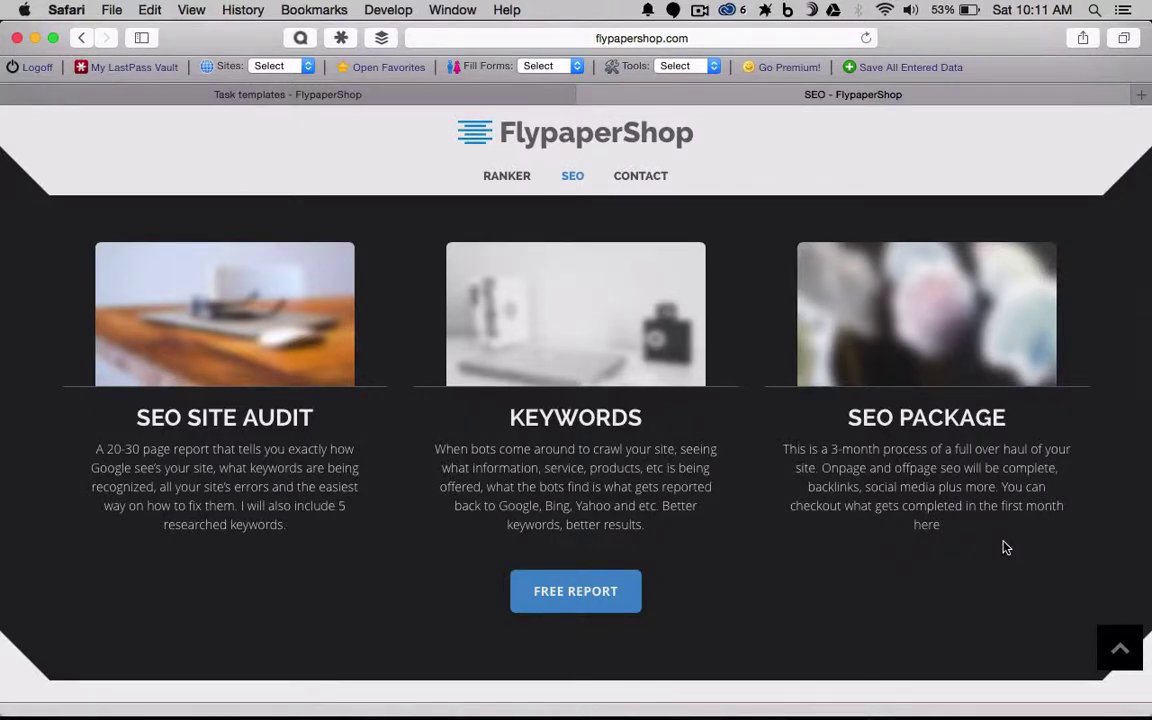
# Look over the rest of the SEO page down to the customer banner and the Twitter feed.
pyautogui.scroll(-10, 1005, 547)
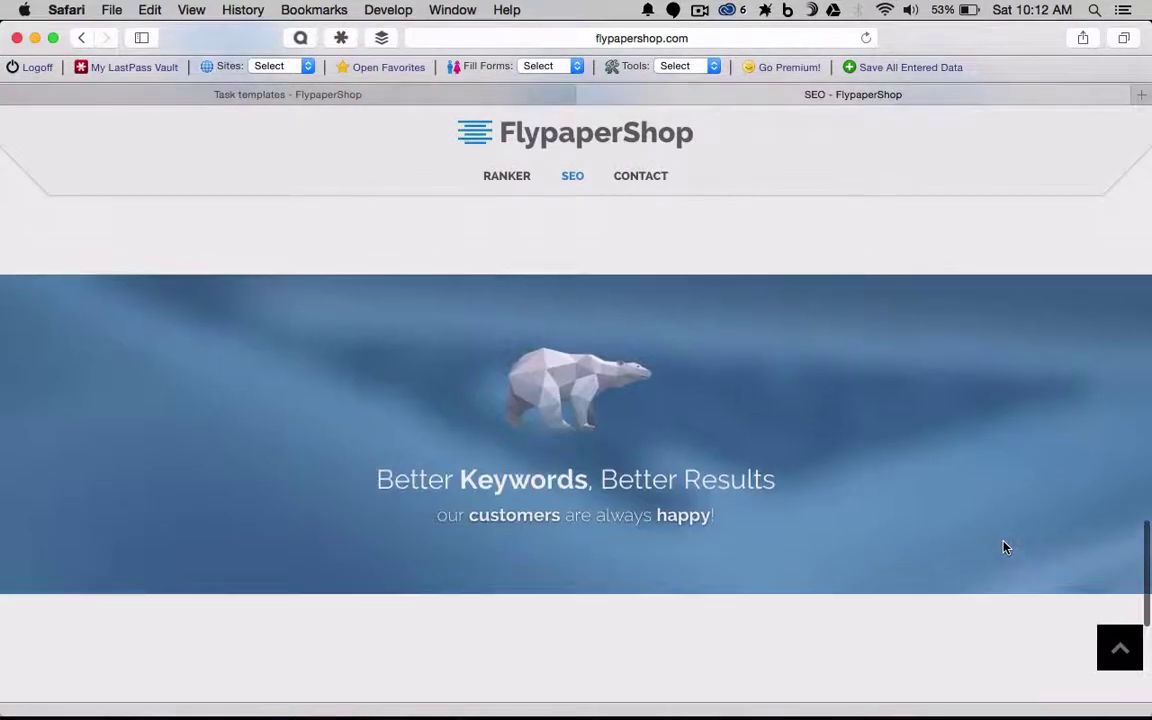
pyautogui.scroll(5, 1005, 547)
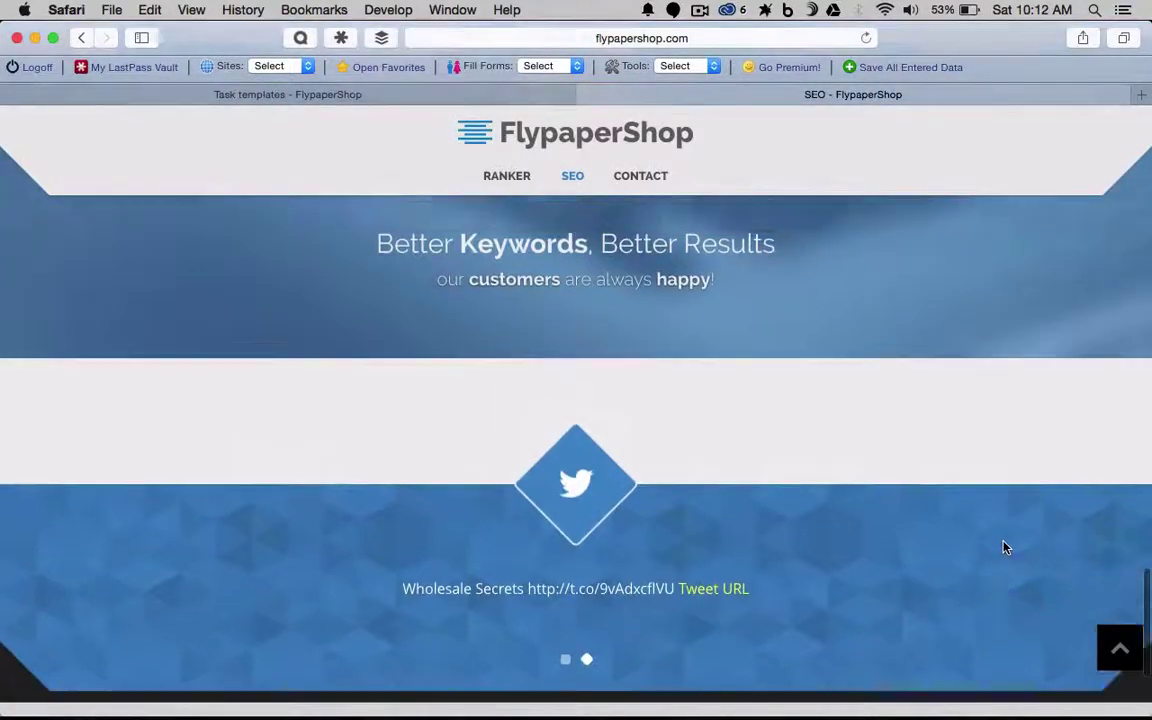
pyautogui.scroll(-3, 1003, 548)
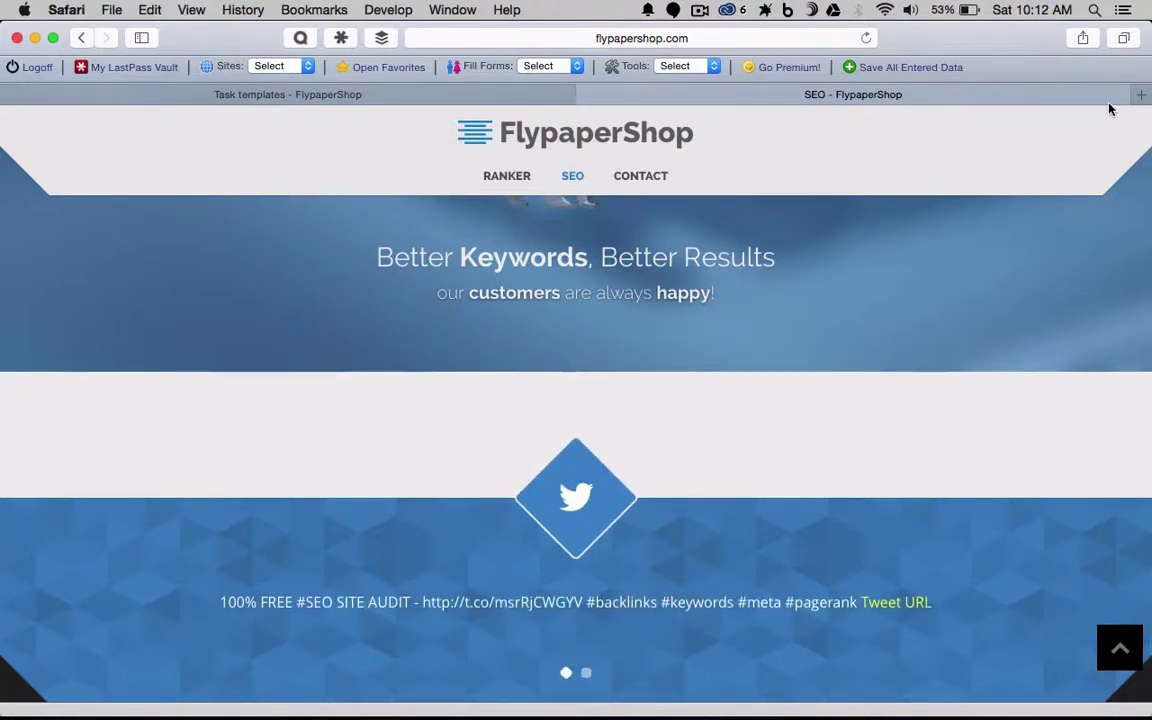
# Load flypapershop.com/robots.txt in a new browser tab.
pyautogui.click(1141, 96)
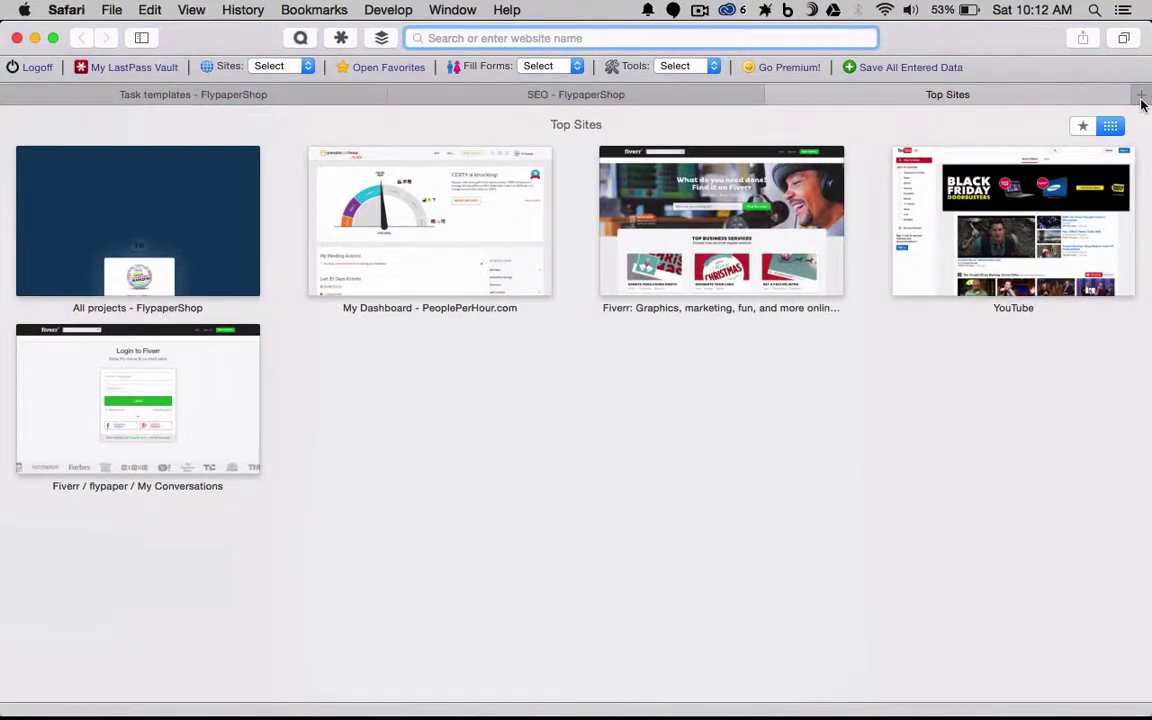
pyautogui.write('fl')
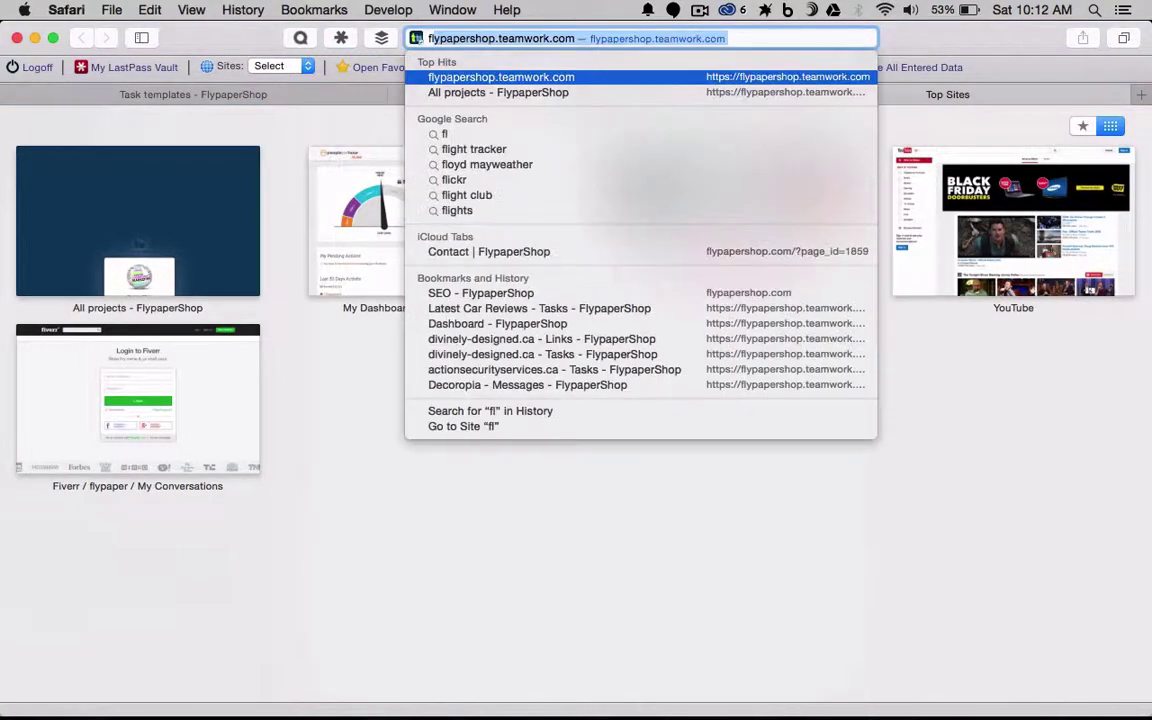
pyautogui.write('ypapershop.teamwork')
pyautogui.press('BackSpace')
pyautogui.press('BackSpace')
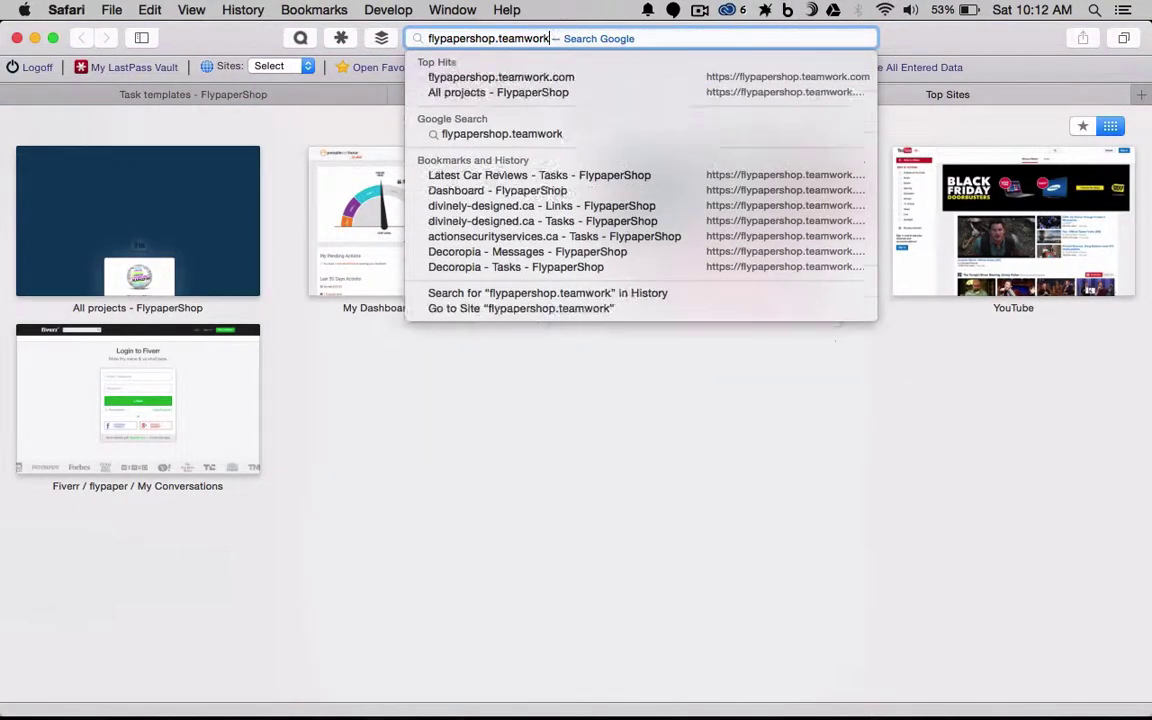
pyautogui.press('BackSpace')
pyautogui.press('BackSpace')
pyautogui.press('BackSpace')
pyautogui.press('BackSpace')
pyautogui.press('BackSpace')
pyautogui.press('BackSpace')
pyautogui.press('BackSpace')
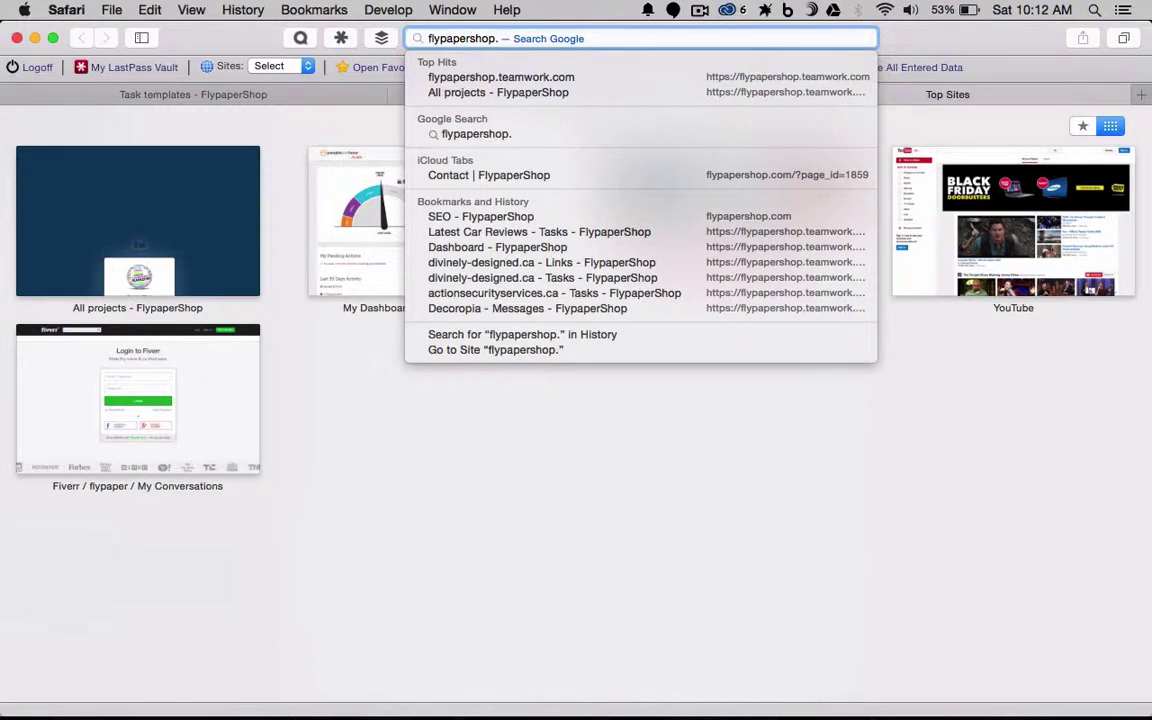
pyautogui.write('com/robot.')
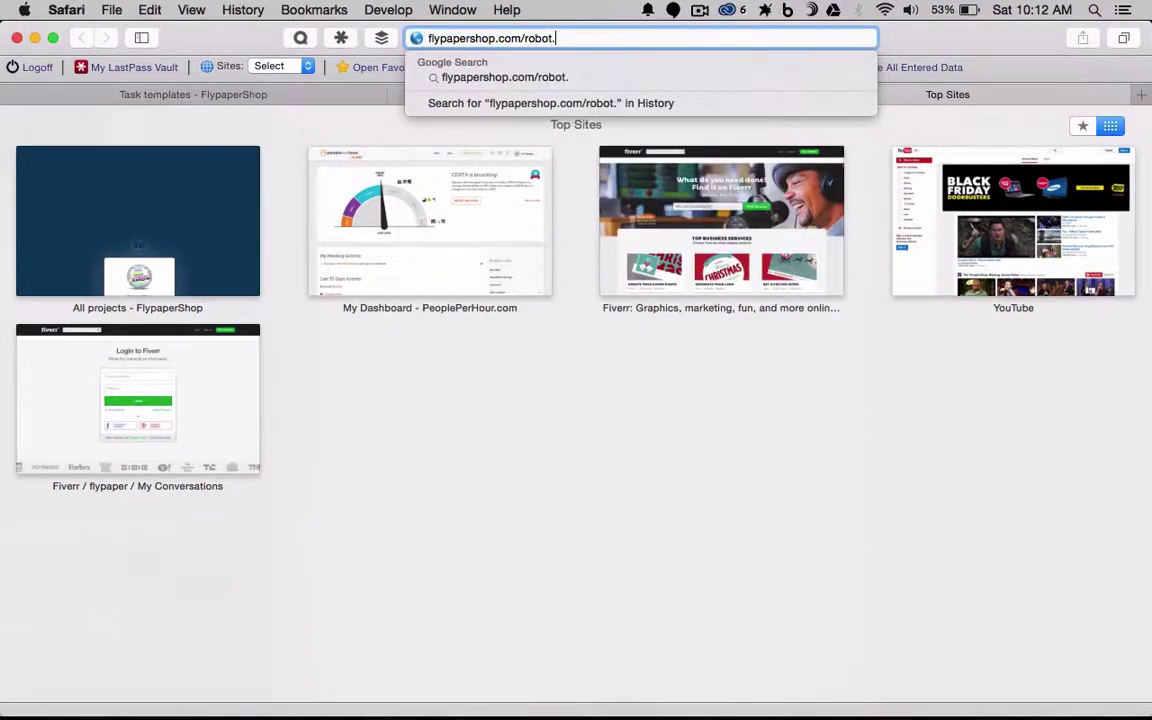
pyautogui.press('BackSpace')
pyautogui.write('s.txt')
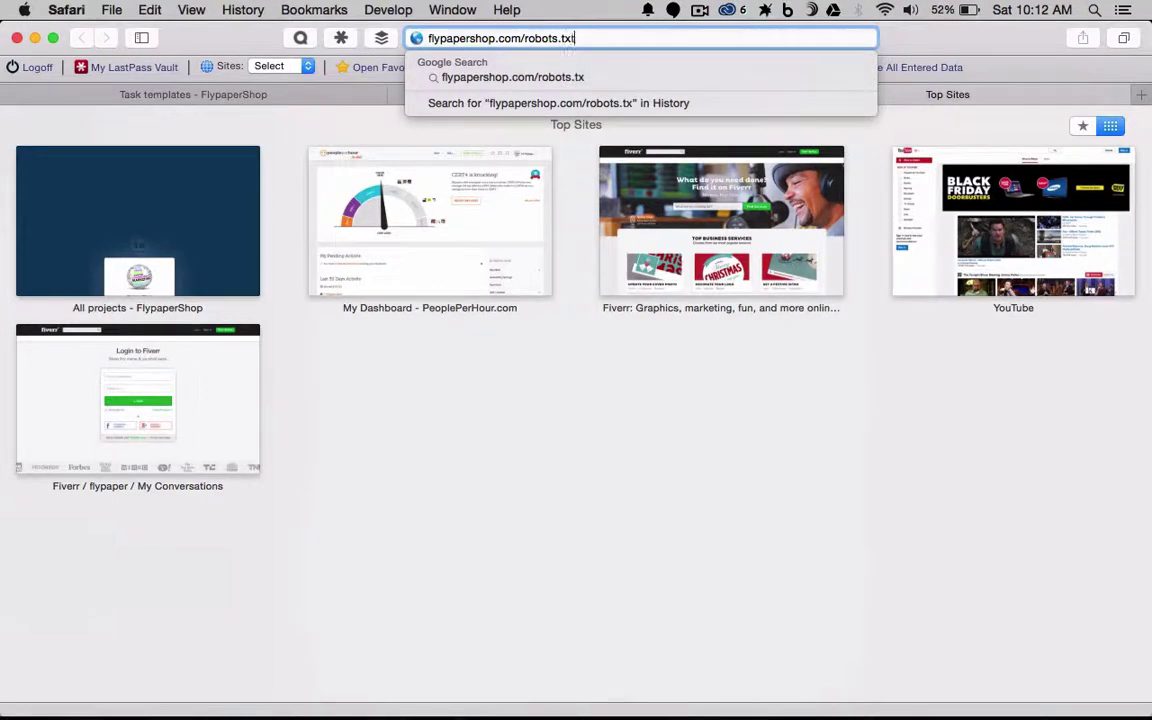
pyautogui.press('Return')
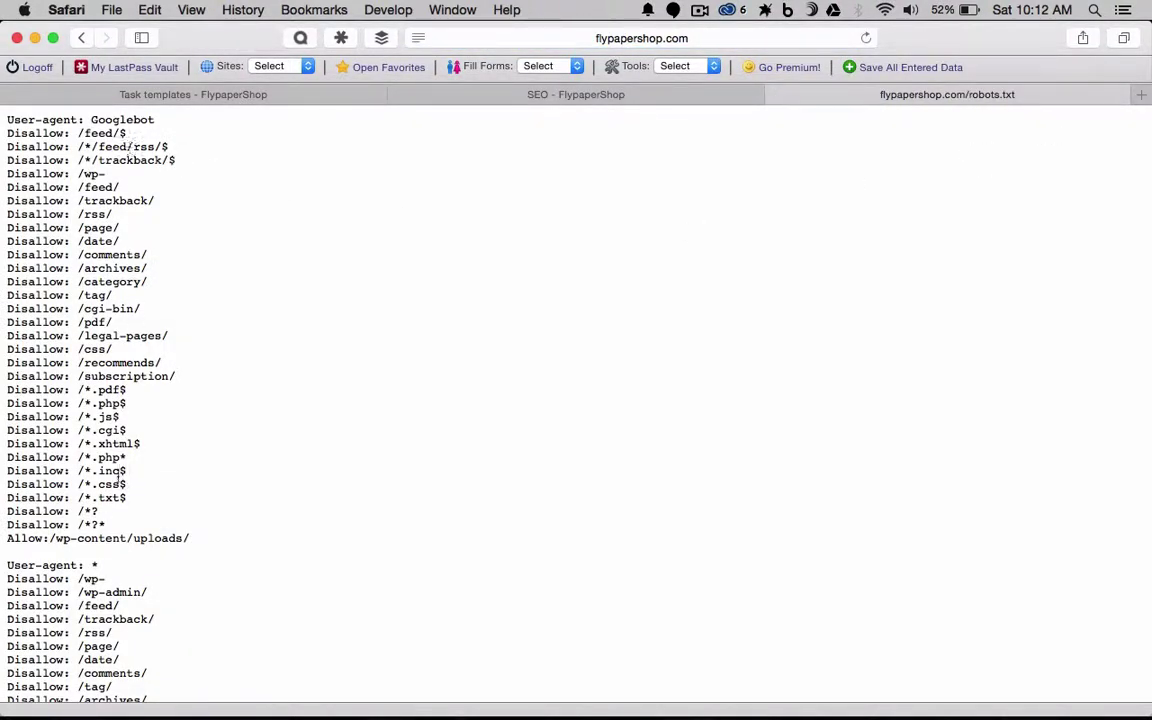
# Examine the crawler rules in the robots.txt file and compare them with the site's SEO page.
pyautogui.scroll(-20, 110, 437)
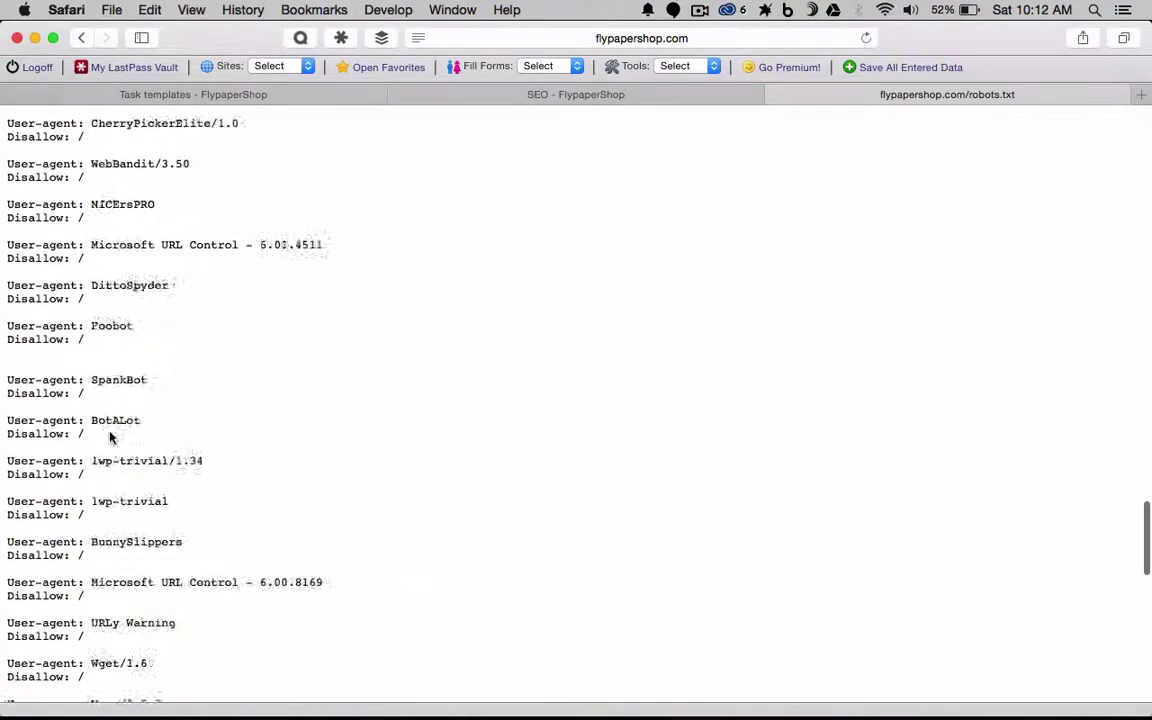
pyautogui.scroll(-5, 110, 437)
pyautogui.scroll(20, 110, 437)
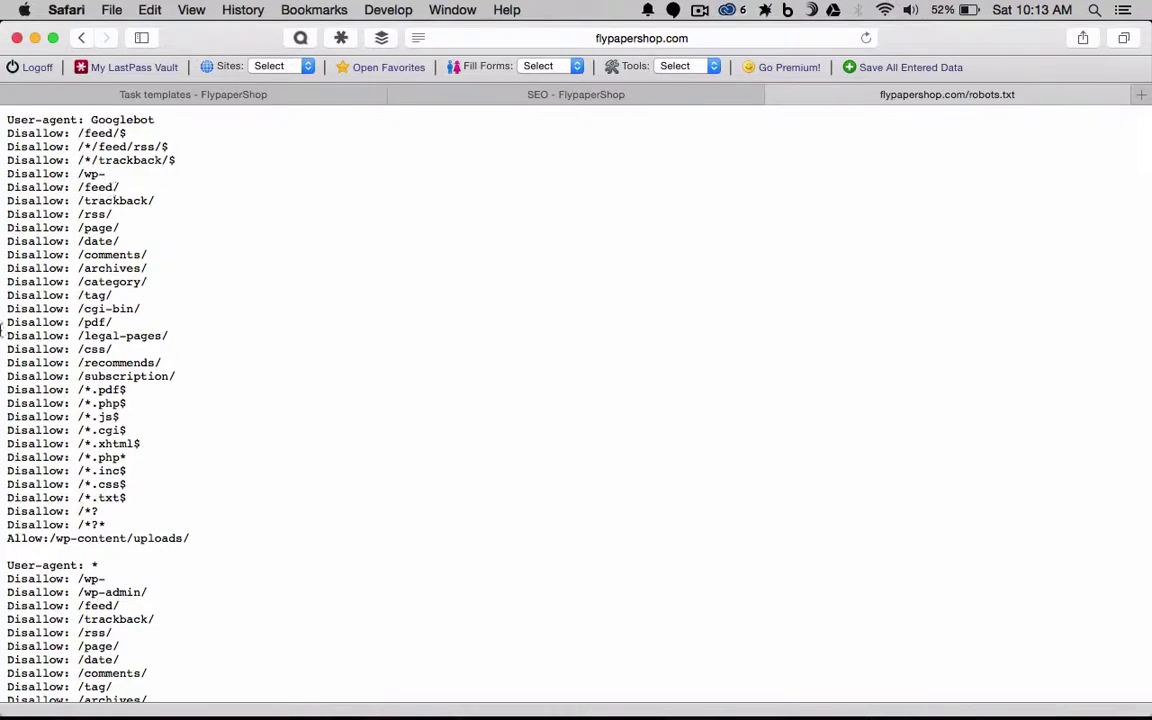
pyautogui.moveTo(2, 461)
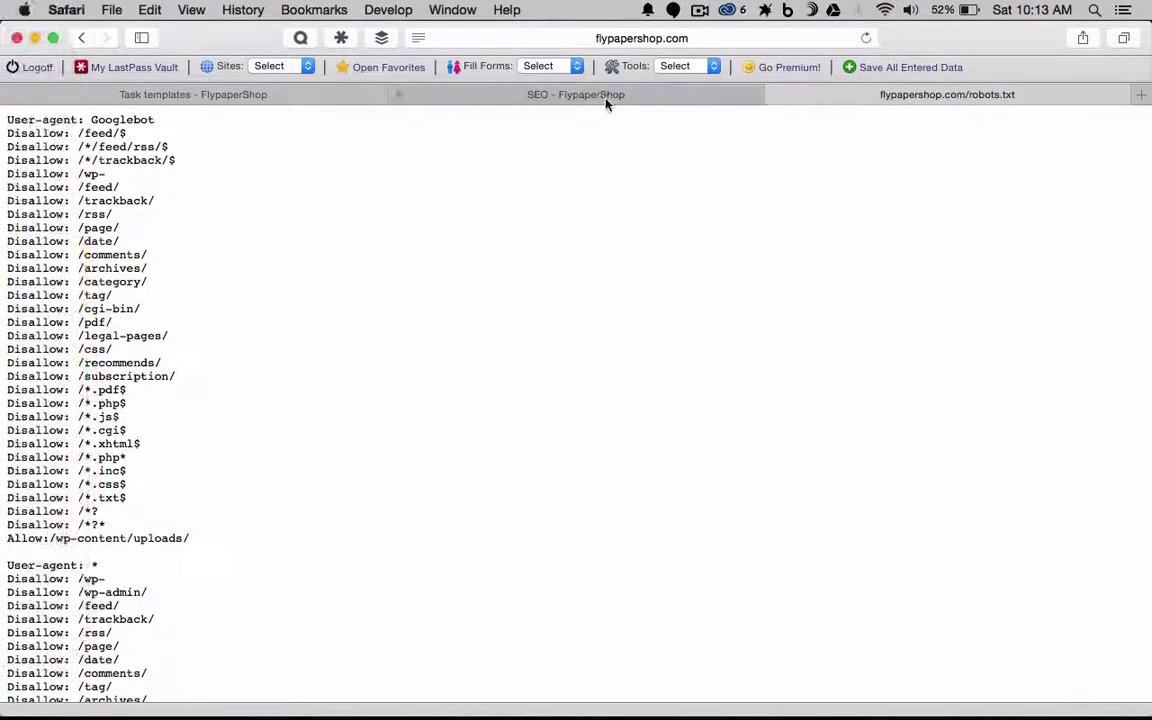
pyautogui.click(606, 97)
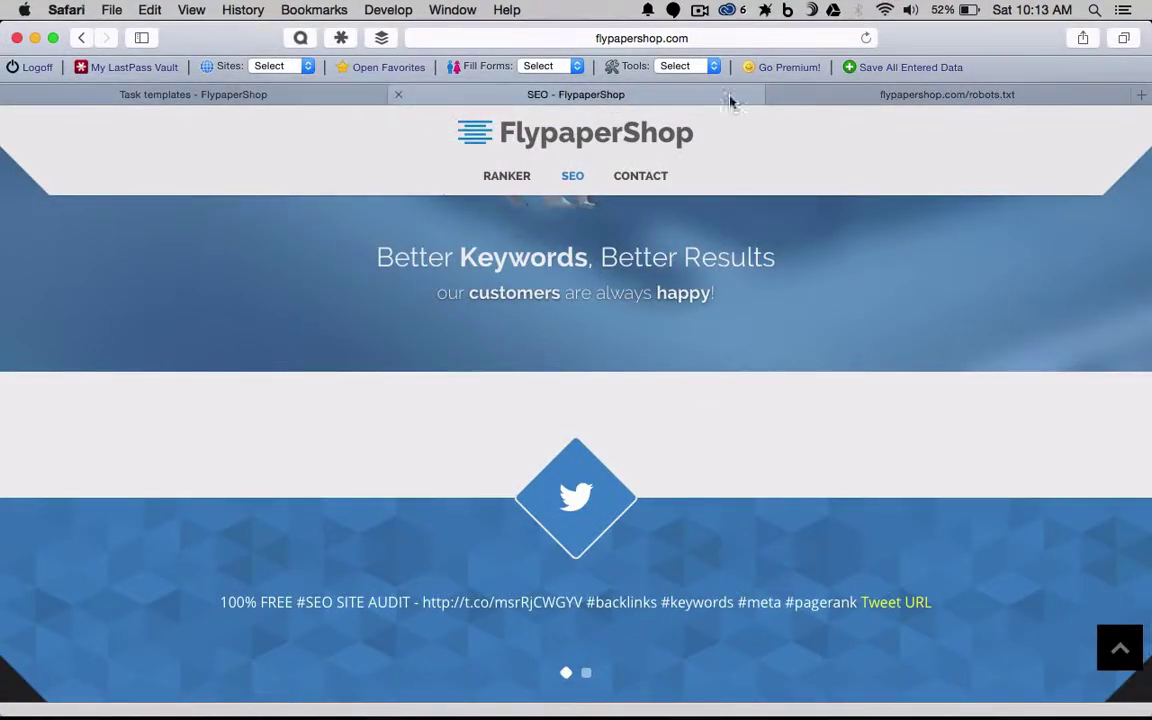
pyautogui.click(791, 96)
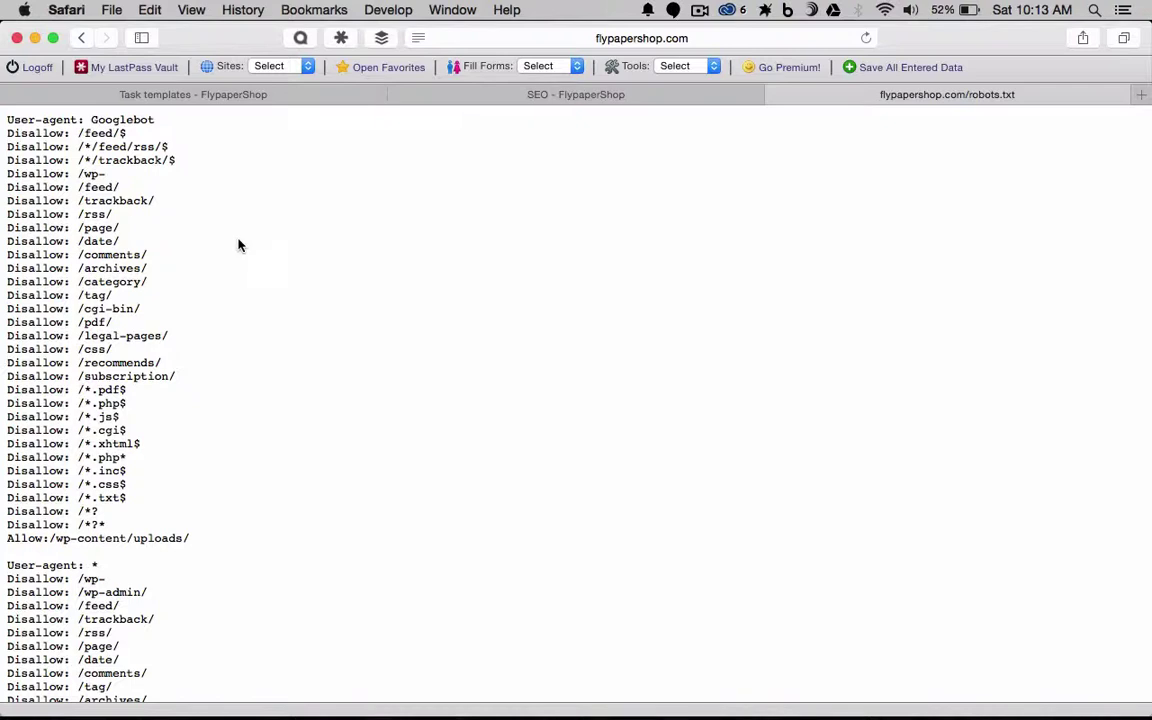
pyautogui.click(525, 96)
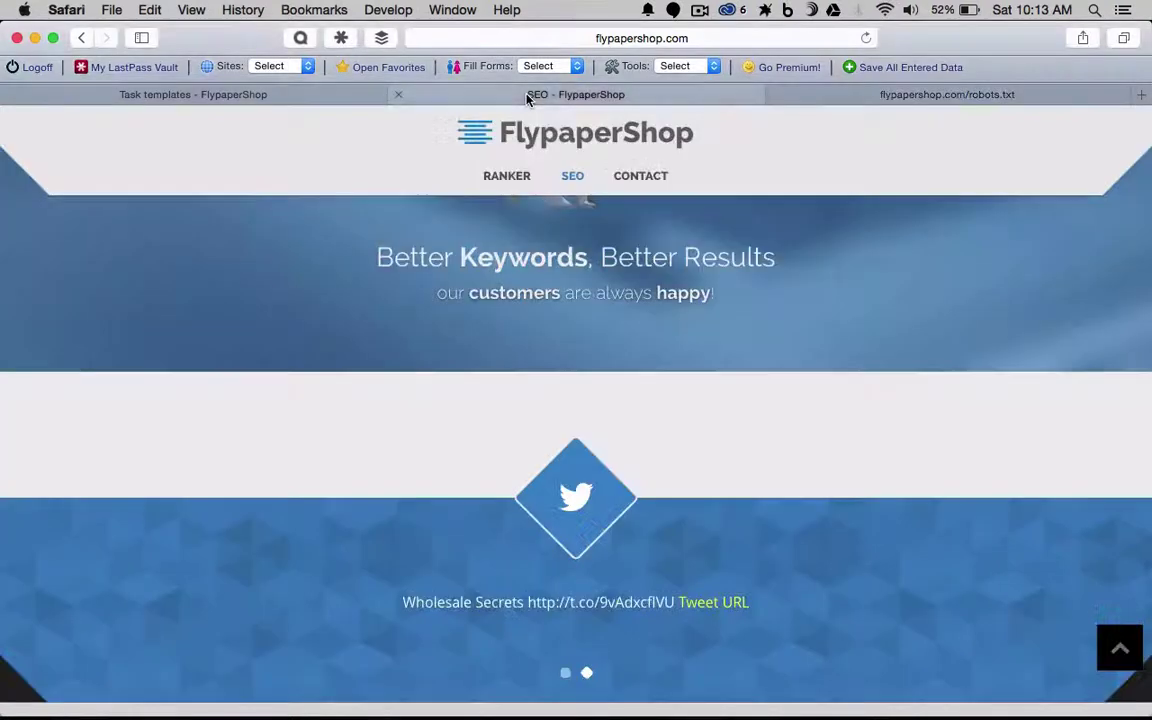
# Return to the Task templates page and expand the Month 1 list to review its tasks.
pyautogui.click(329, 97)
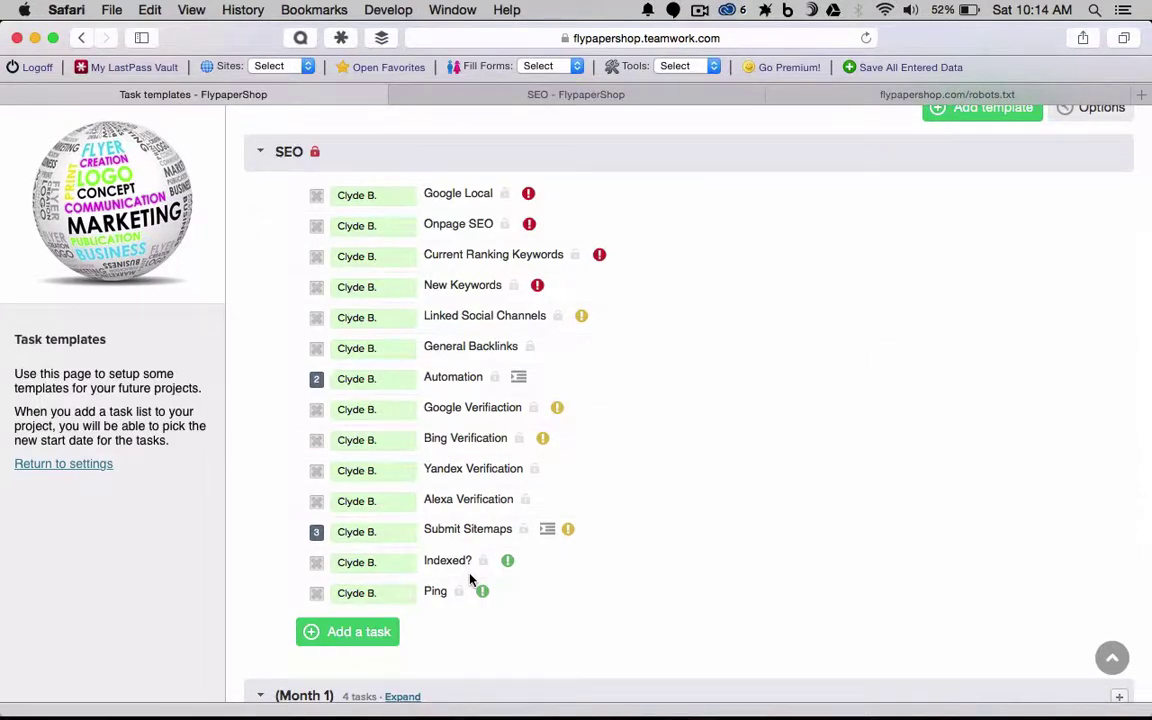
pyautogui.scroll(-5, 470, 580)
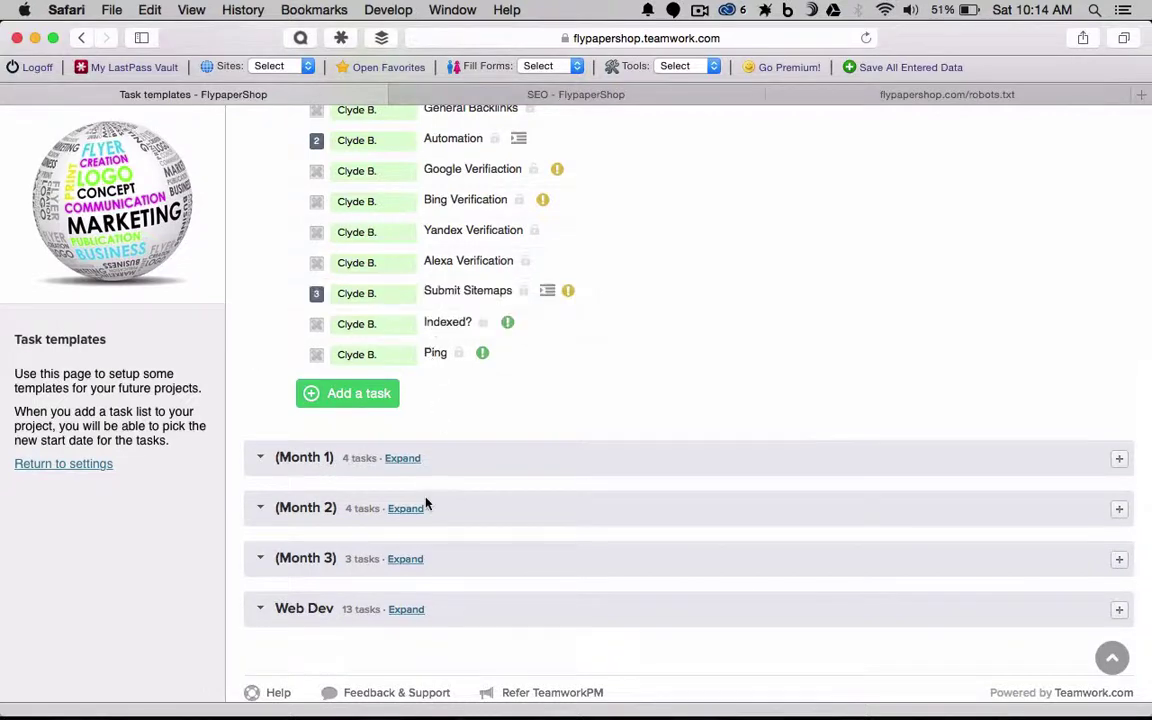
pyautogui.click(400, 458)
pyautogui.scroll(-4, 398, 461)
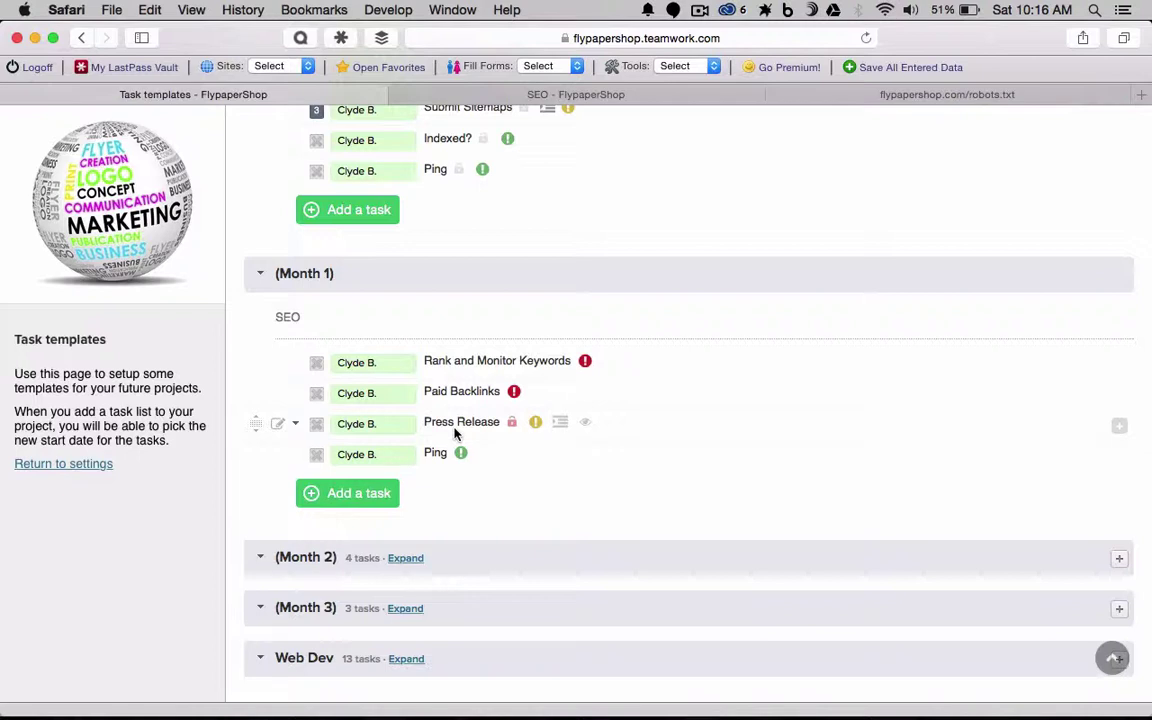
# Expand the Month 2 list and review its keyword, blog post, live ads and ping tasks.
pyautogui.scroll(-2, 427, 489)
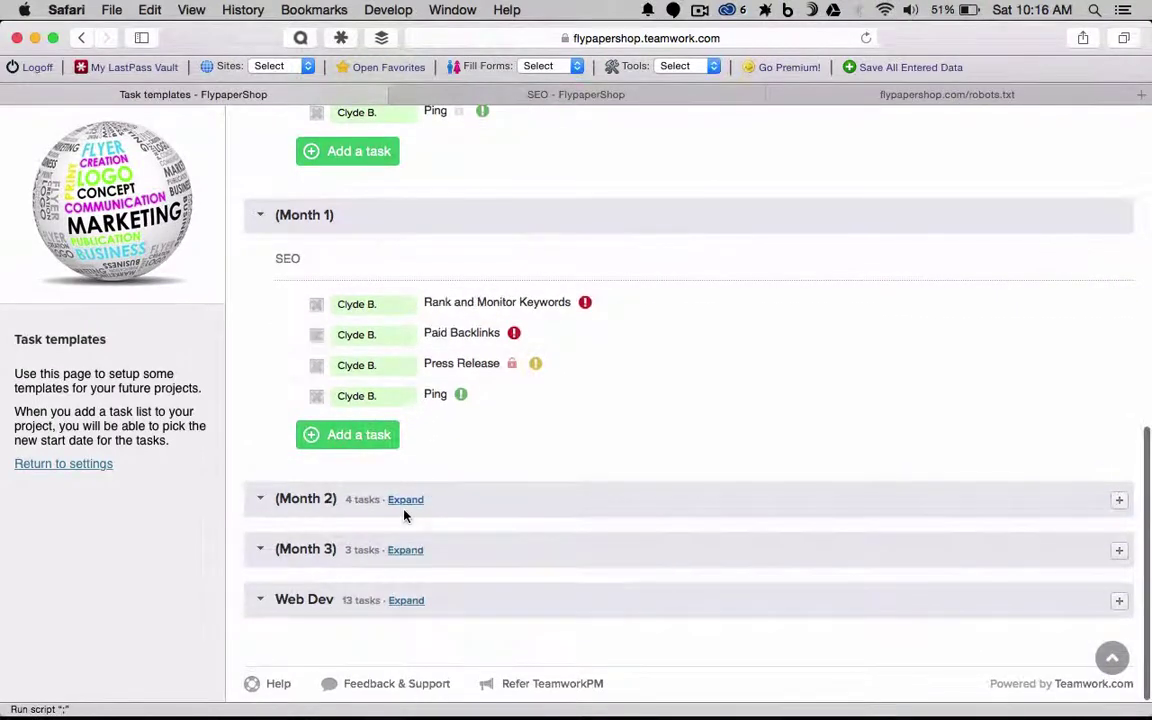
pyautogui.click(401, 505)
pyautogui.scroll(-4, 399, 507)
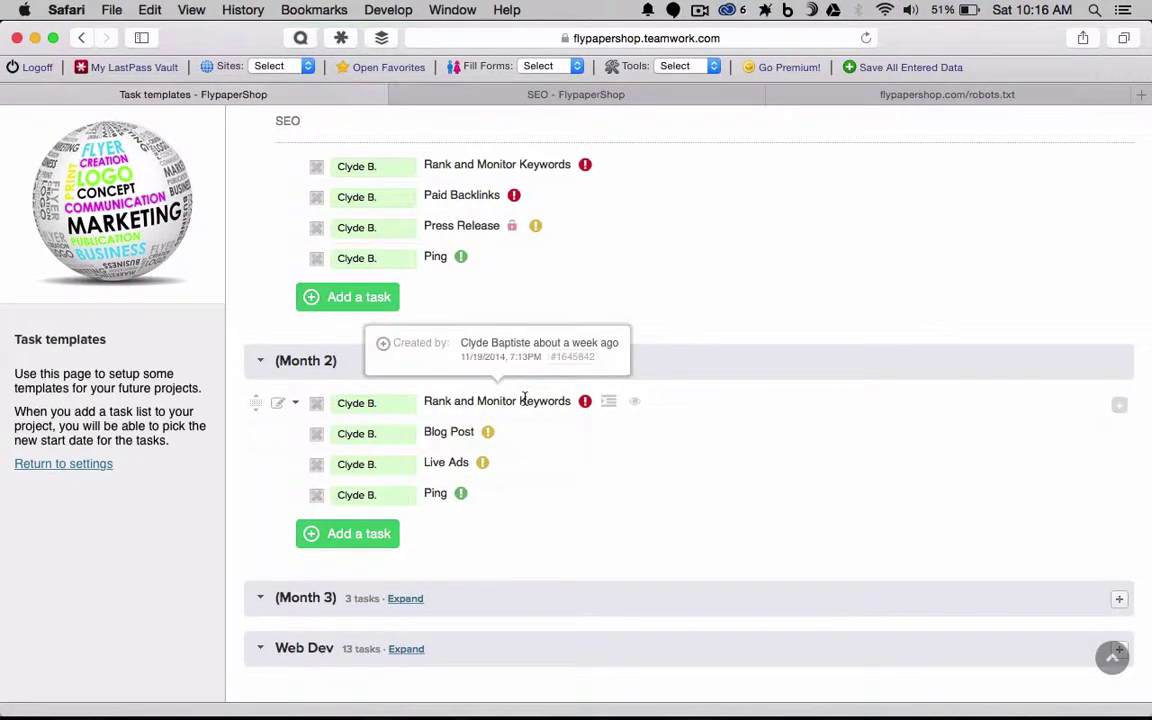
pyautogui.moveTo(445, 445)
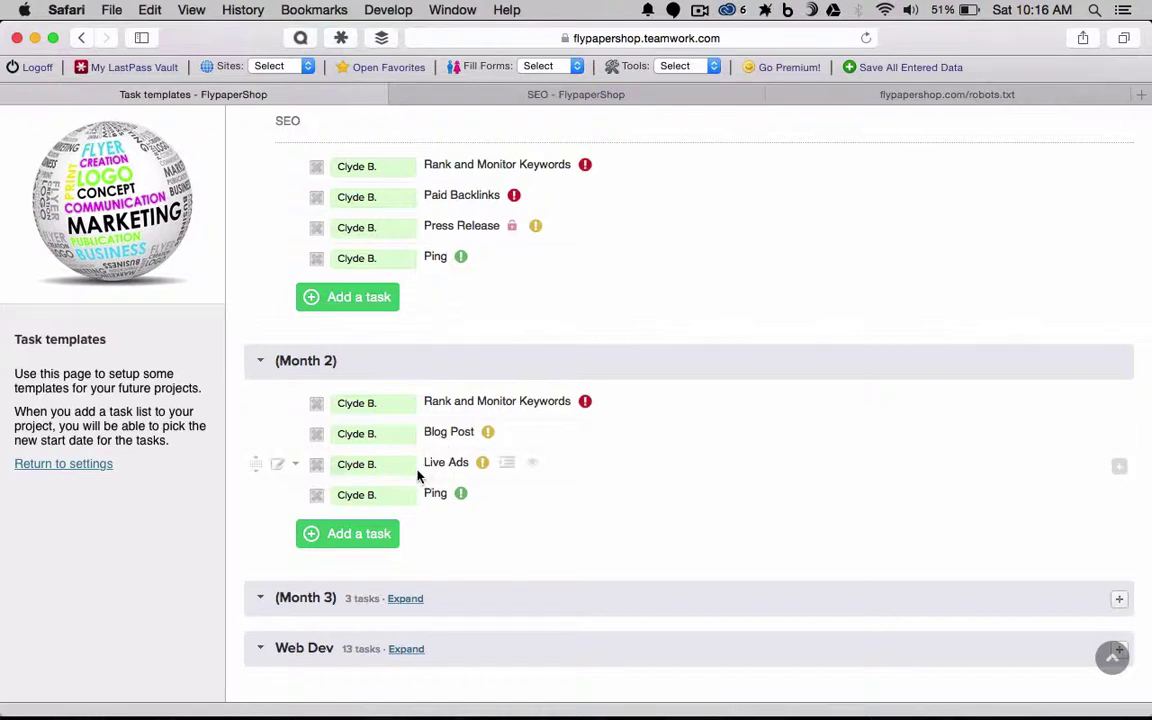
pyautogui.moveTo(459, 468)
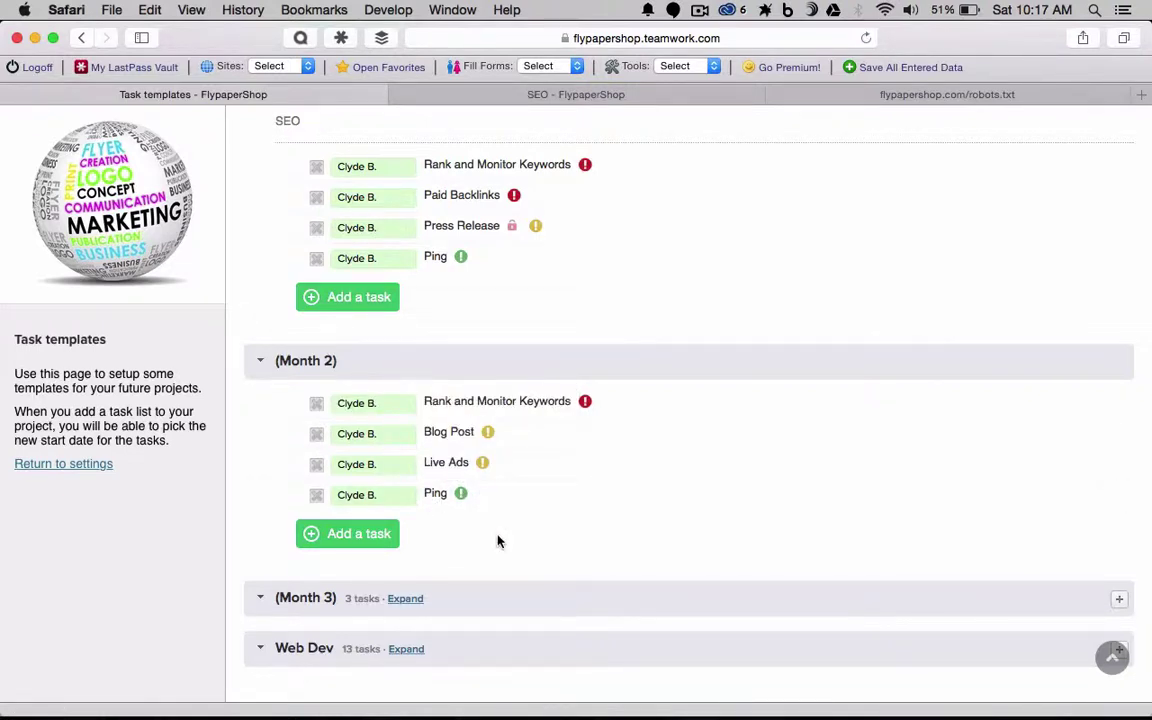
# Expand the Month 3 list and review its Wikipedia article, keyword and ping tasks.
pyautogui.click(405, 598)
pyautogui.scroll(-4, 405, 600)
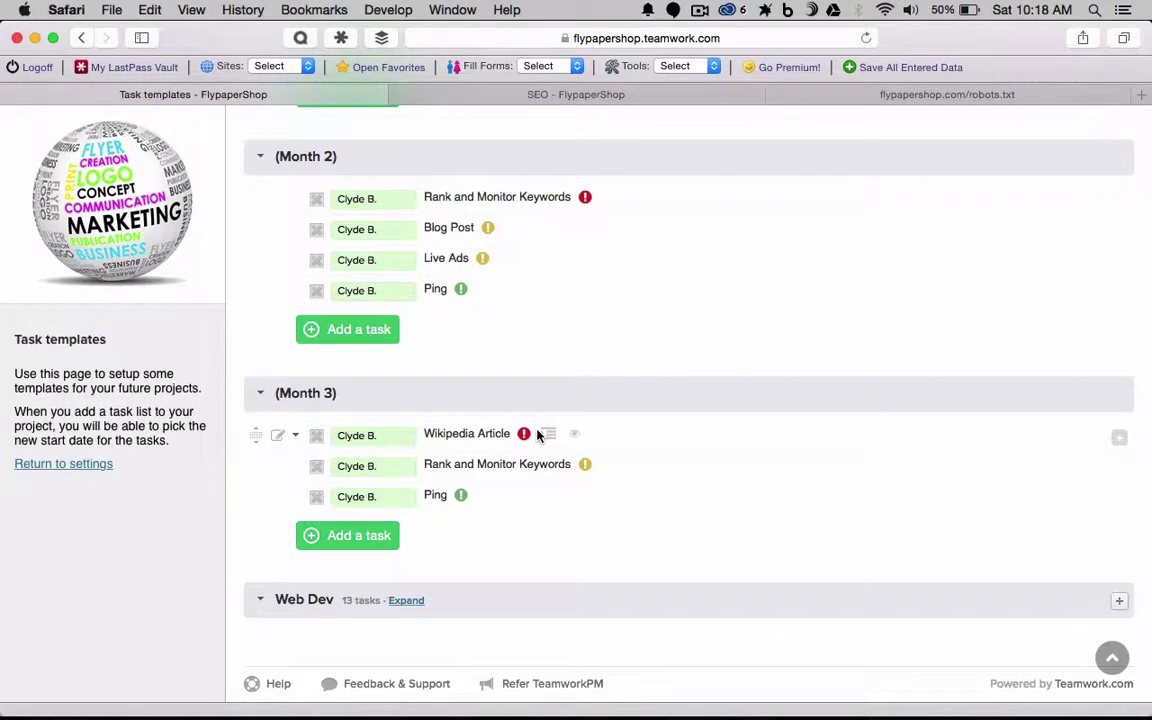
pyautogui.moveTo(427, 434)
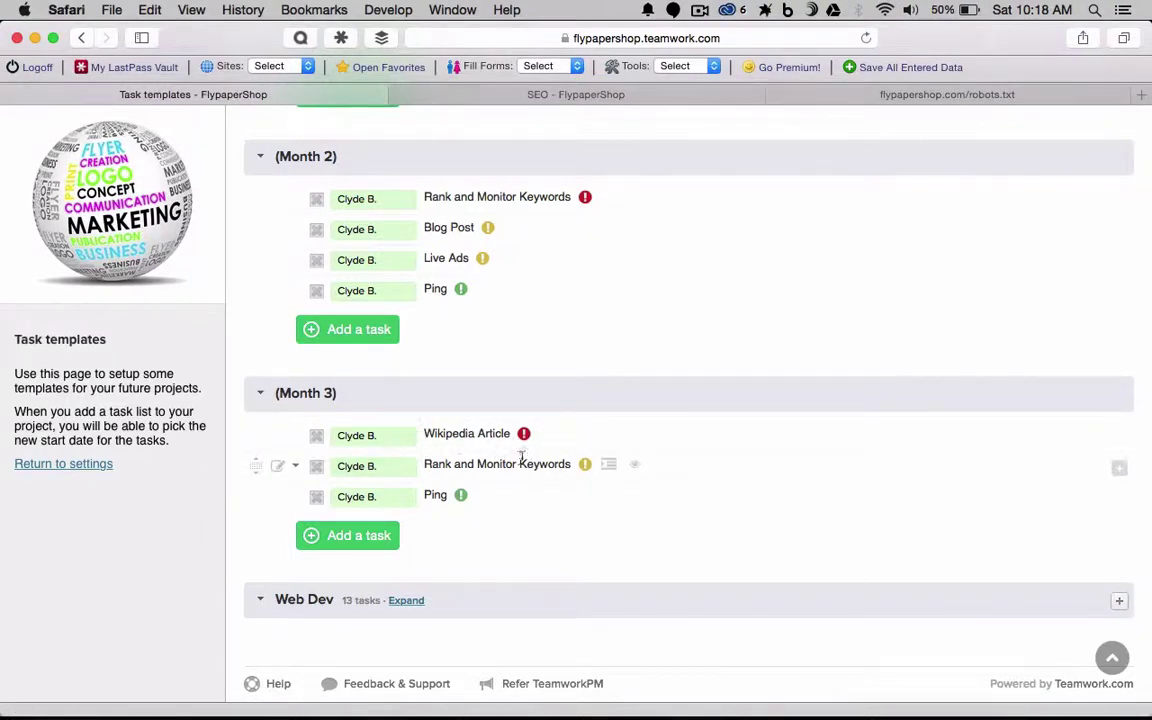
# Search Google for karmaloop in the tab holding the robots.txt file and view the company's search listing.
pyautogui.click(866, 94)
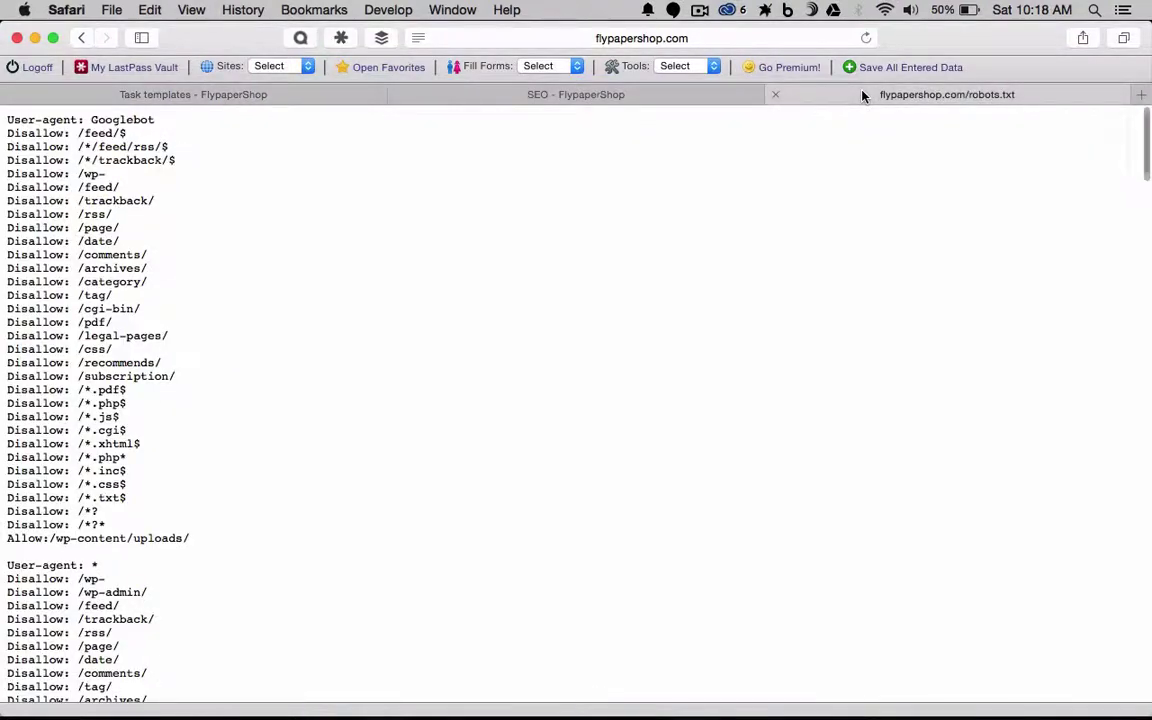
pyautogui.click(584, 37)
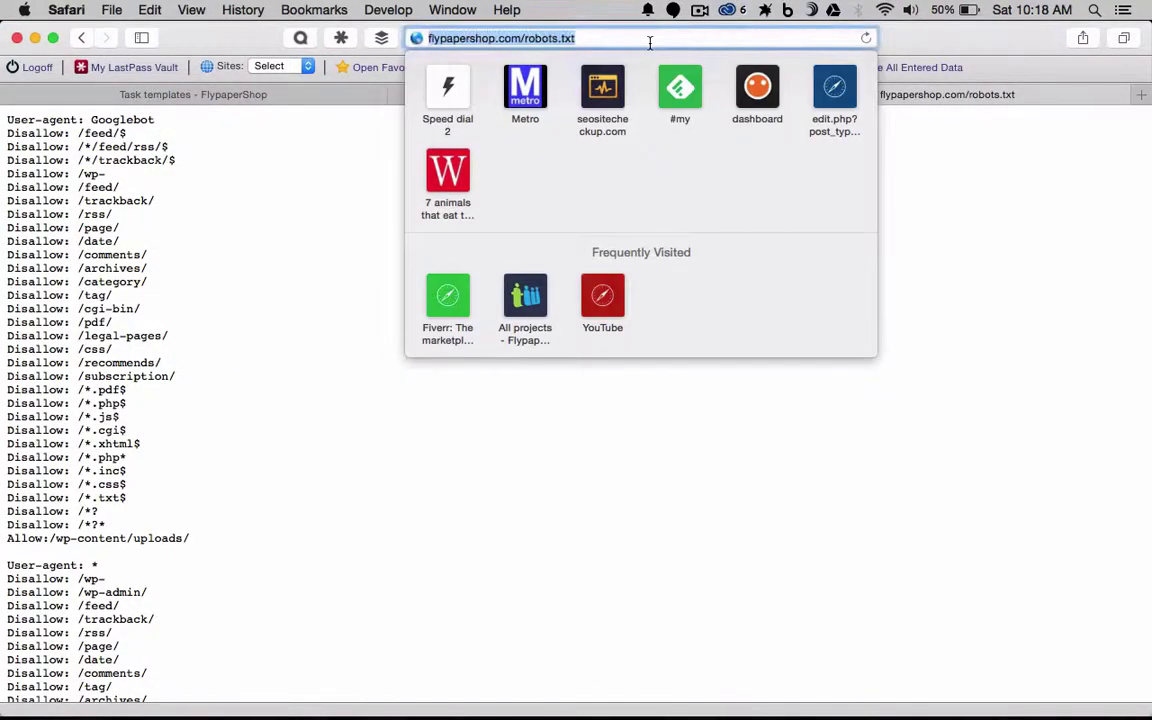
pyautogui.write('karpalo')
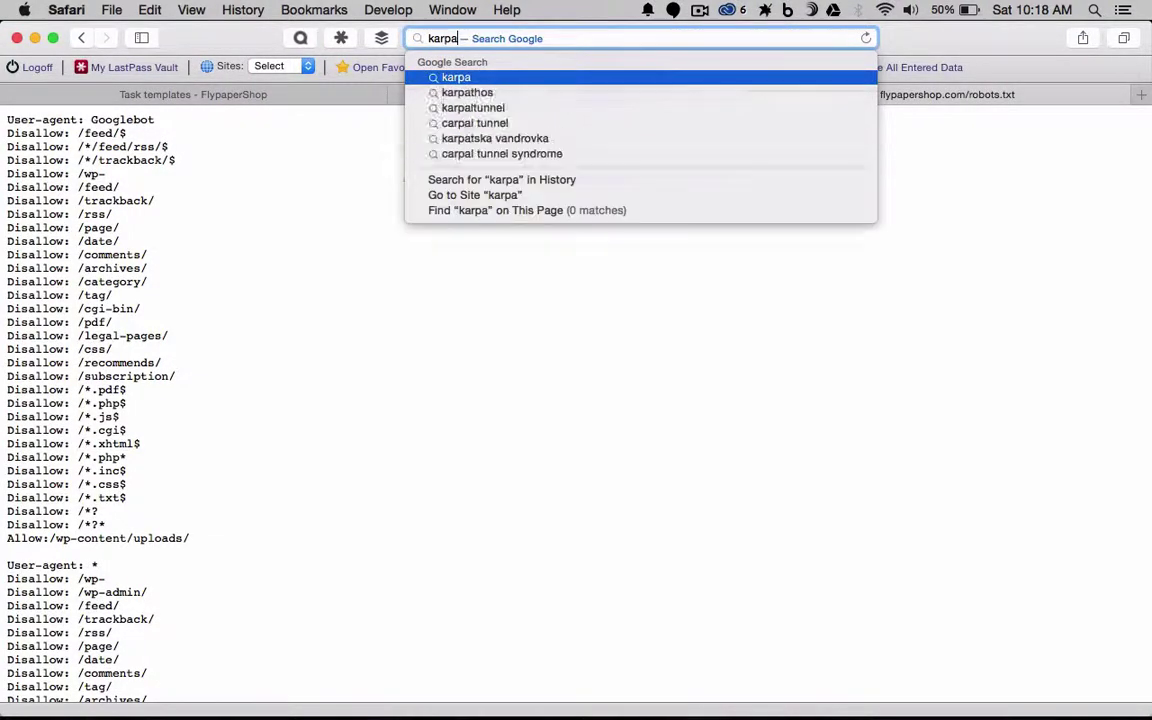
pyautogui.press('BackSpace')
pyautogui.press('BackSpace')
pyautogui.press('BackSpace')
pyautogui.press('BackSpace')
pyautogui.press('BackSpace')
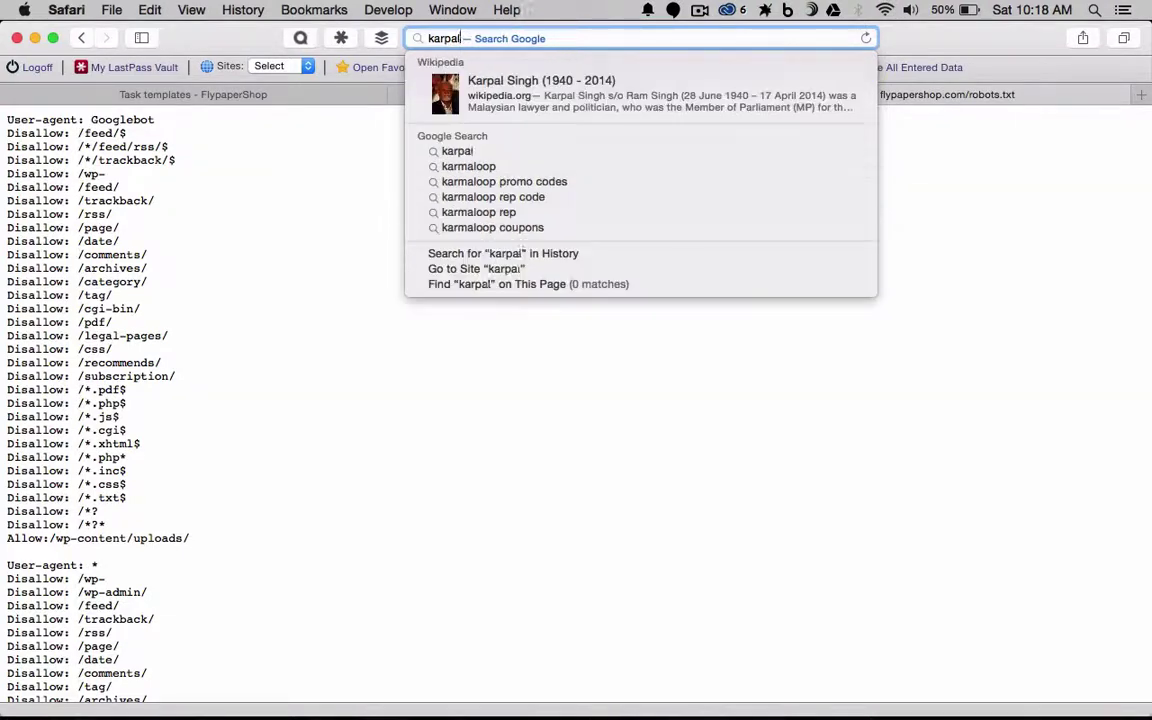
pyautogui.write('maloop')
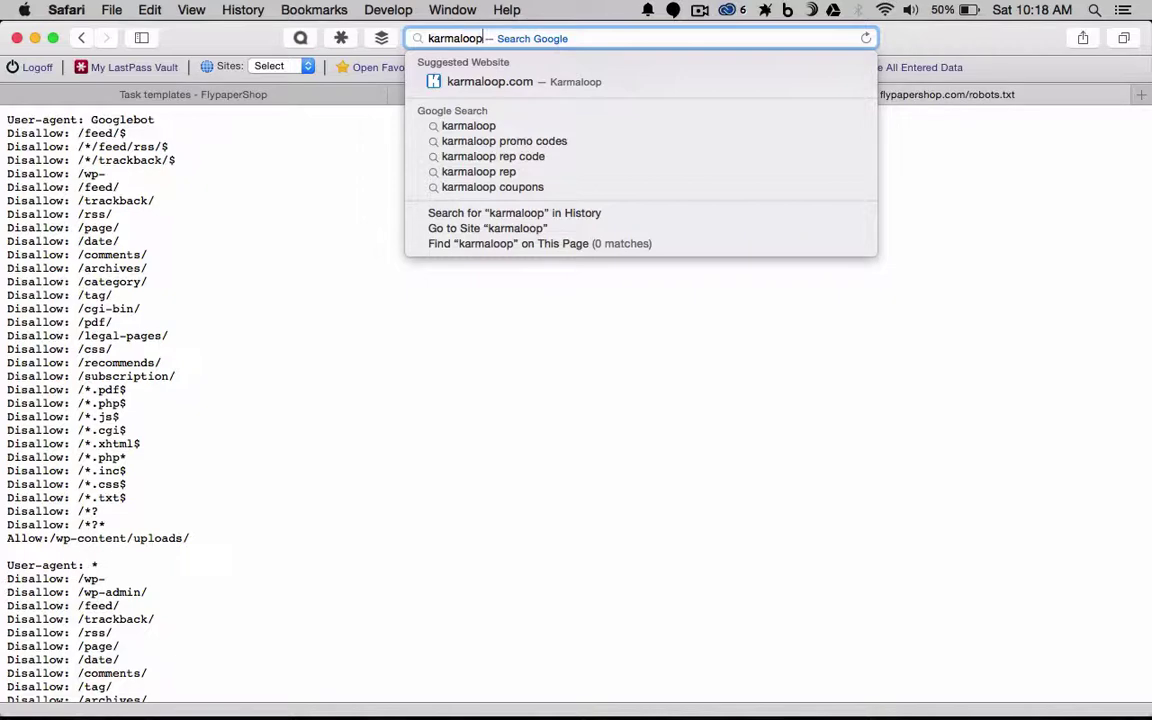
pyautogui.write('.co')
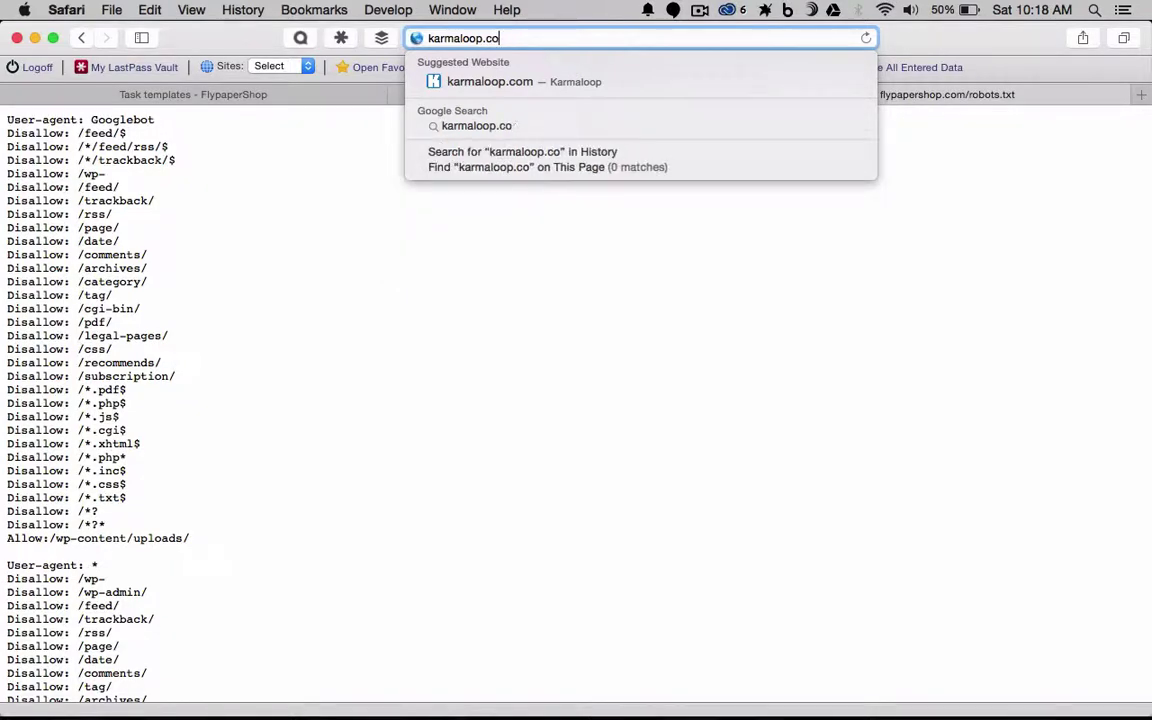
pyautogui.press('BackSpace')
pyautogui.press('BackSpace')
pyautogui.press('BackSpace')
pyautogui.press('Return')
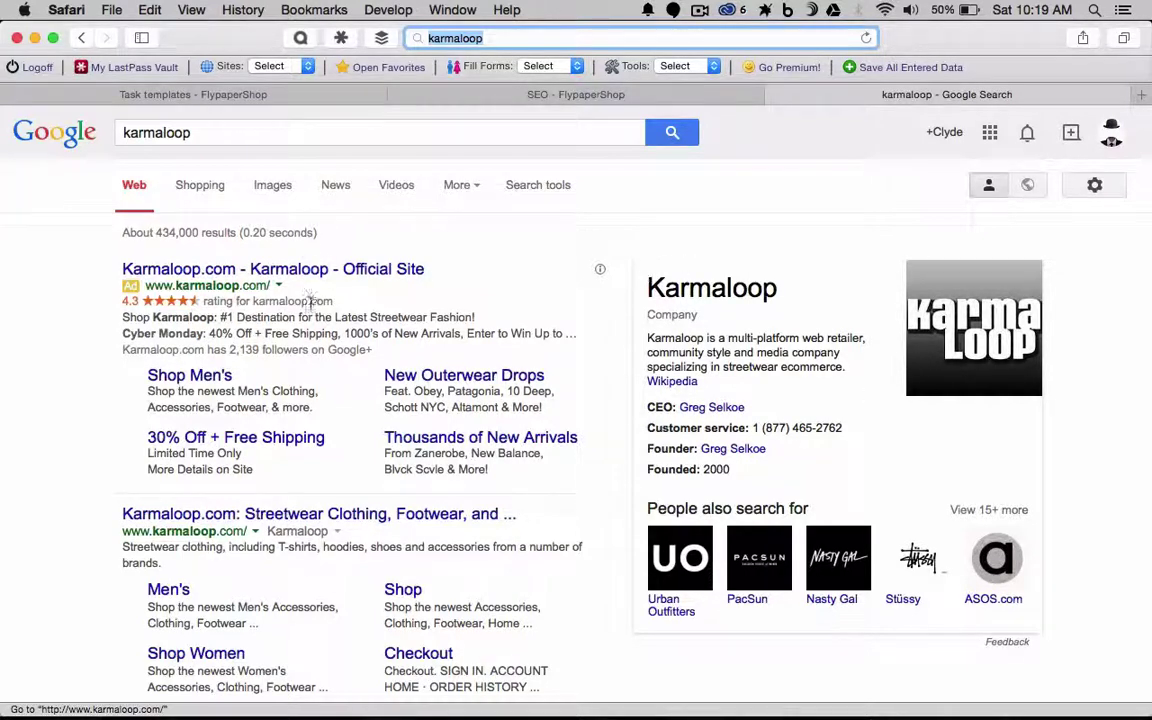
# Return to the Task templates page with the expanded monthly lists.
pyautogui.click(230, 96)
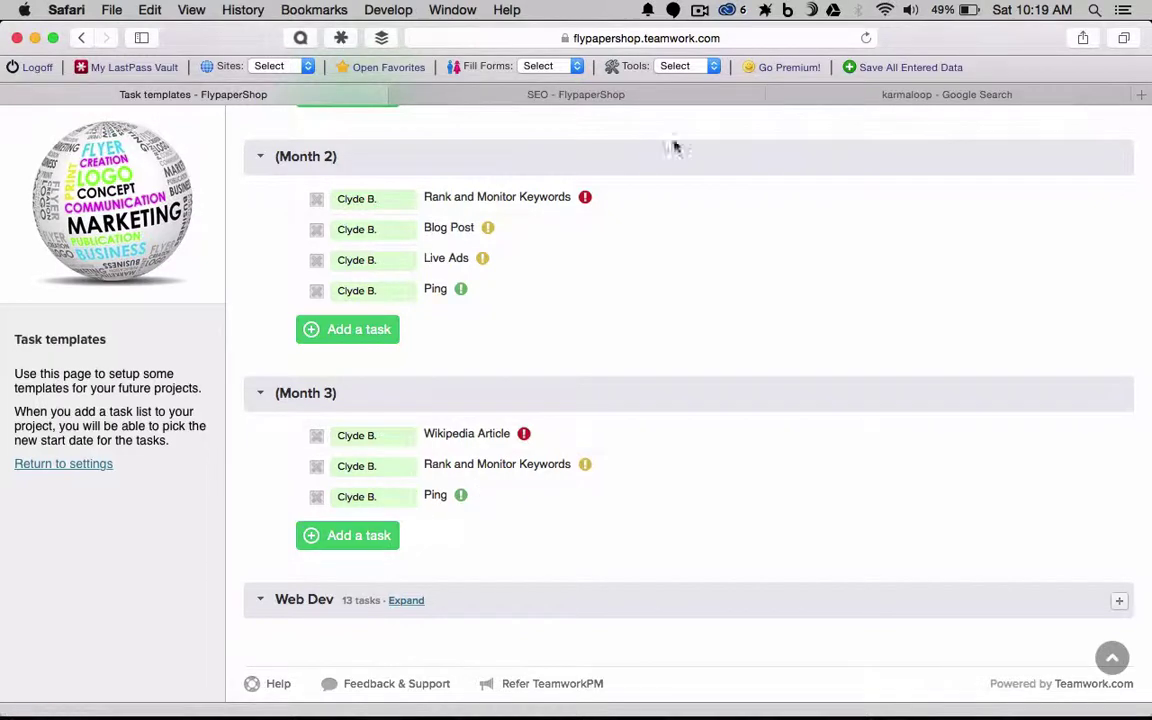
pyautogui.click(700, 11)
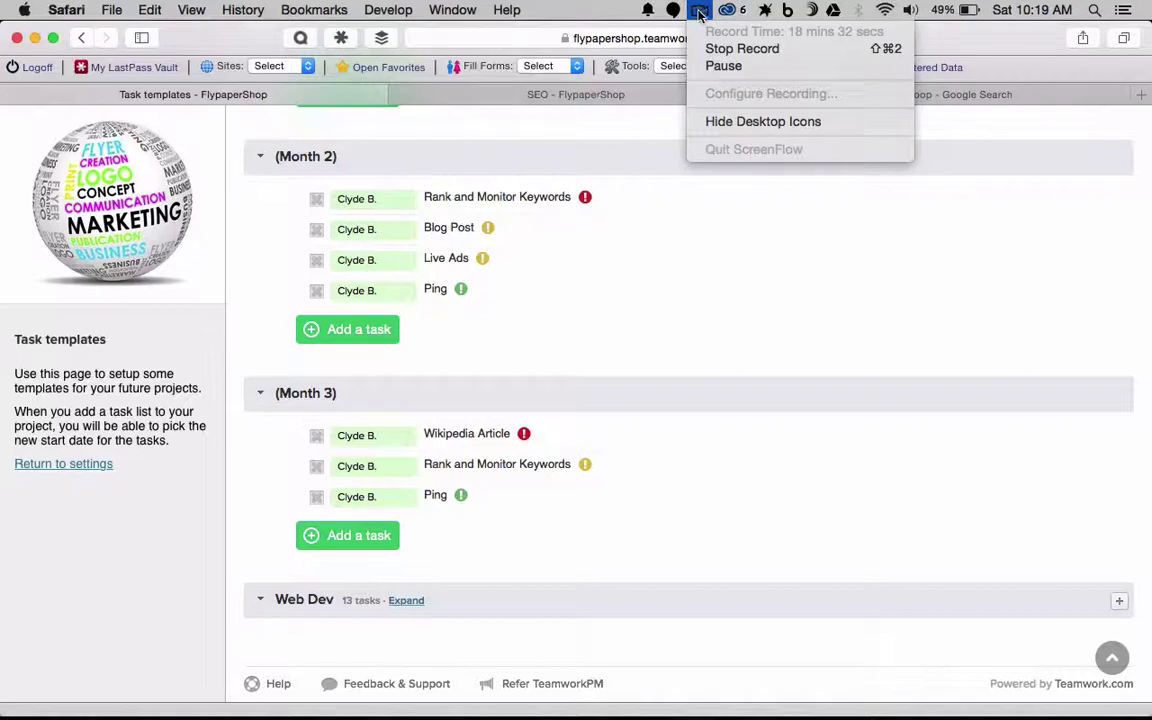